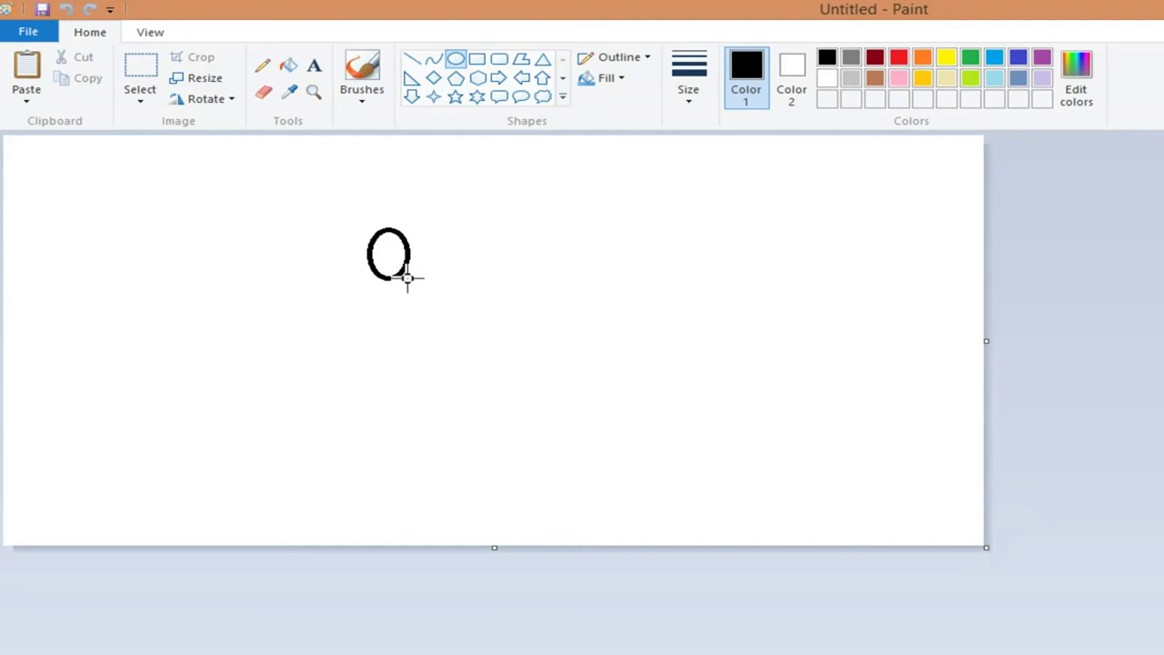
# Draw a small thick-outlined circle as an eye, above and to the right of the head oval
pyautogui.click(497, 259)
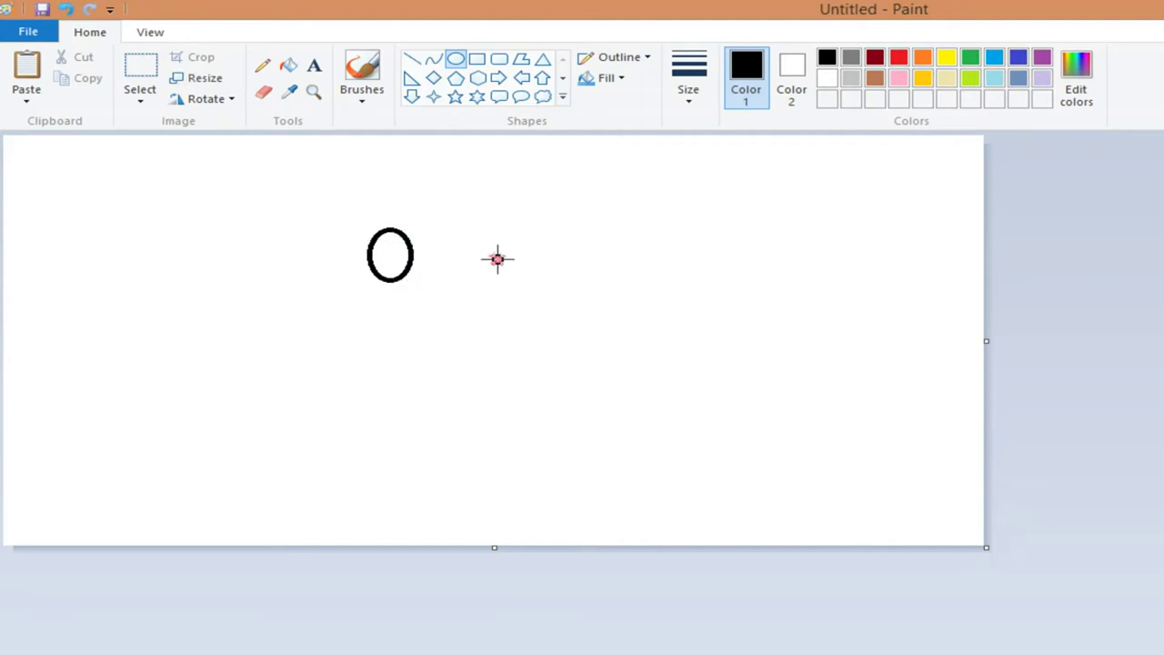
pyautogui.moveTo(483, 210); pyautogui.dragTo(503, 230)
pyautogui.click(525, 226)
# Add a black pupil dot in the centre of the small circle with the Pencil at the second-thinnest line size
pyautogui.click(266, 67)
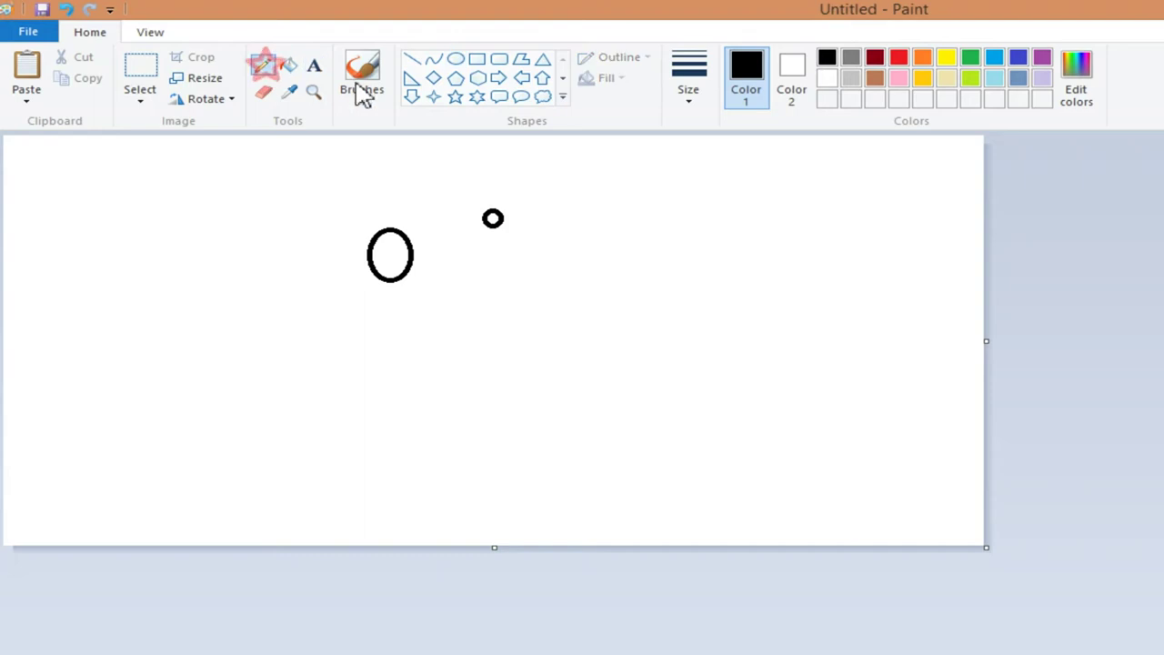
pyautogui.click(691, 98)
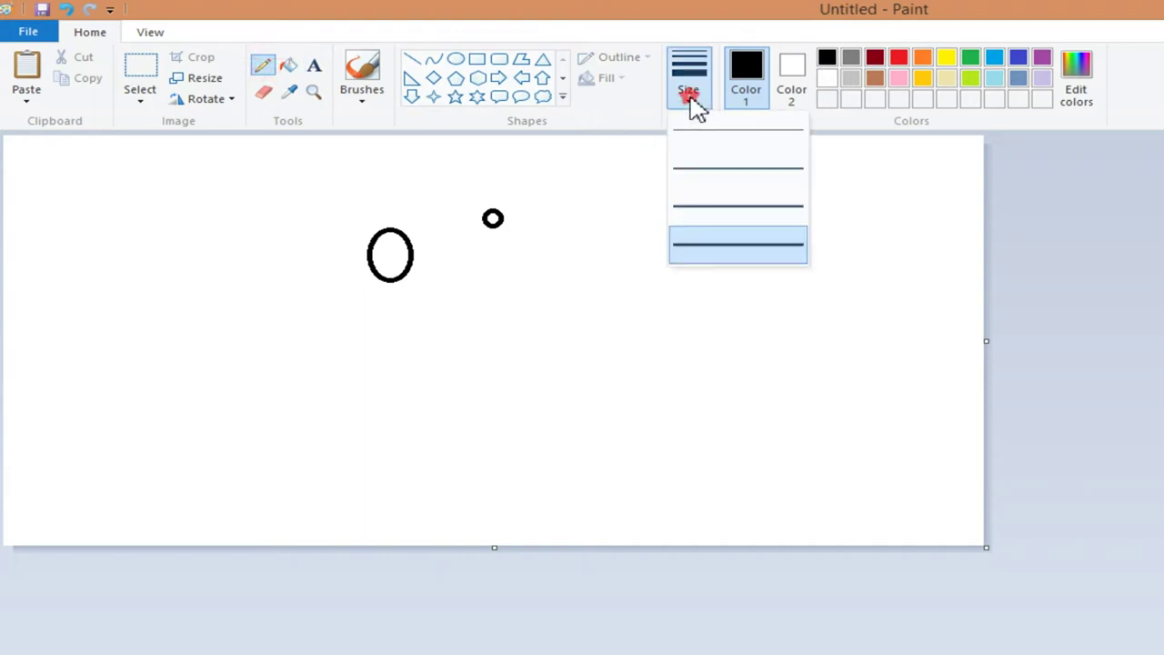
pyautogui.click(718, 174)
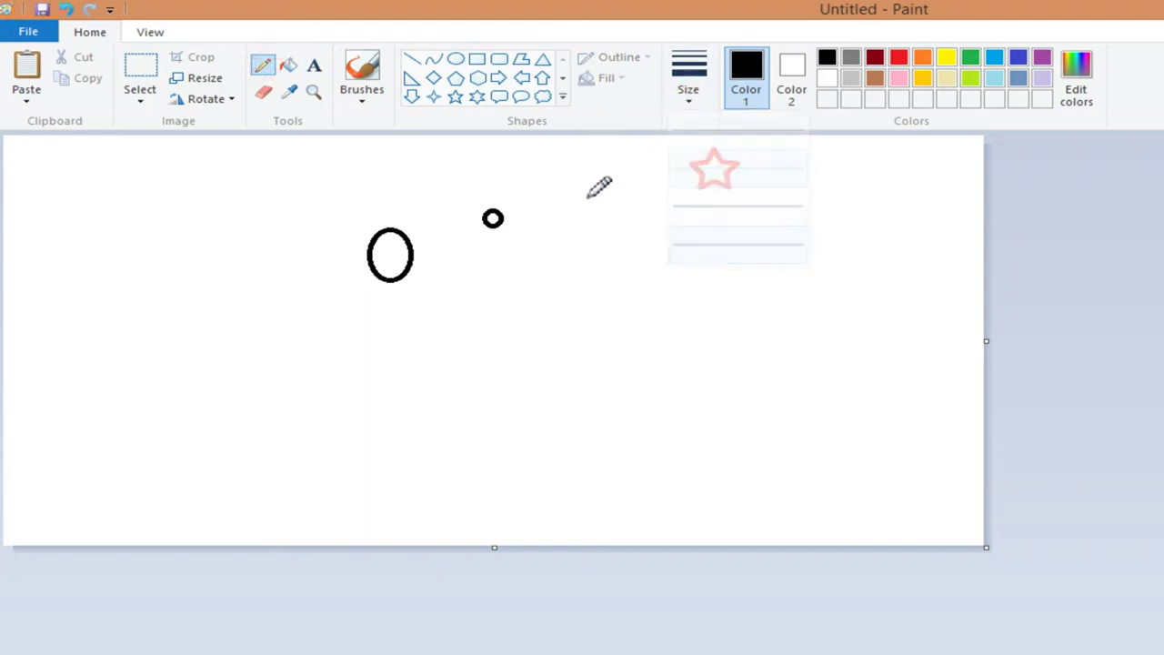
pyautogui.click(494, 217)
pyautogui.click(494, 218)
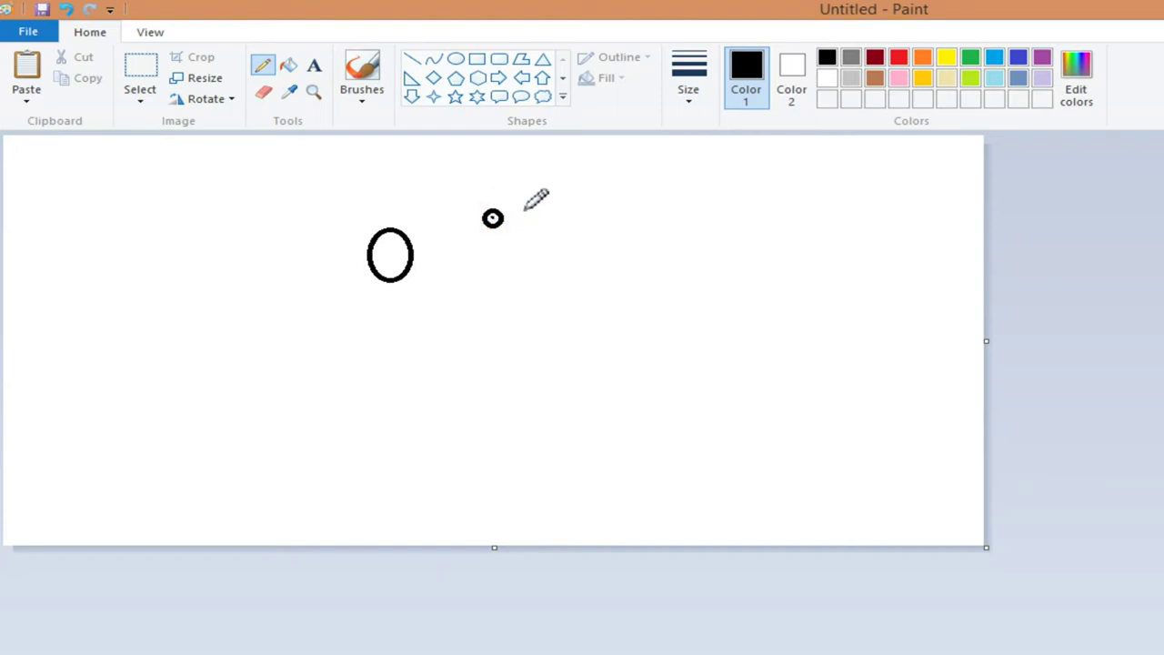
# Duplicate the finished eye and place the copy and the original side by side on top of the head oval
pyautogui.click(142, 96)
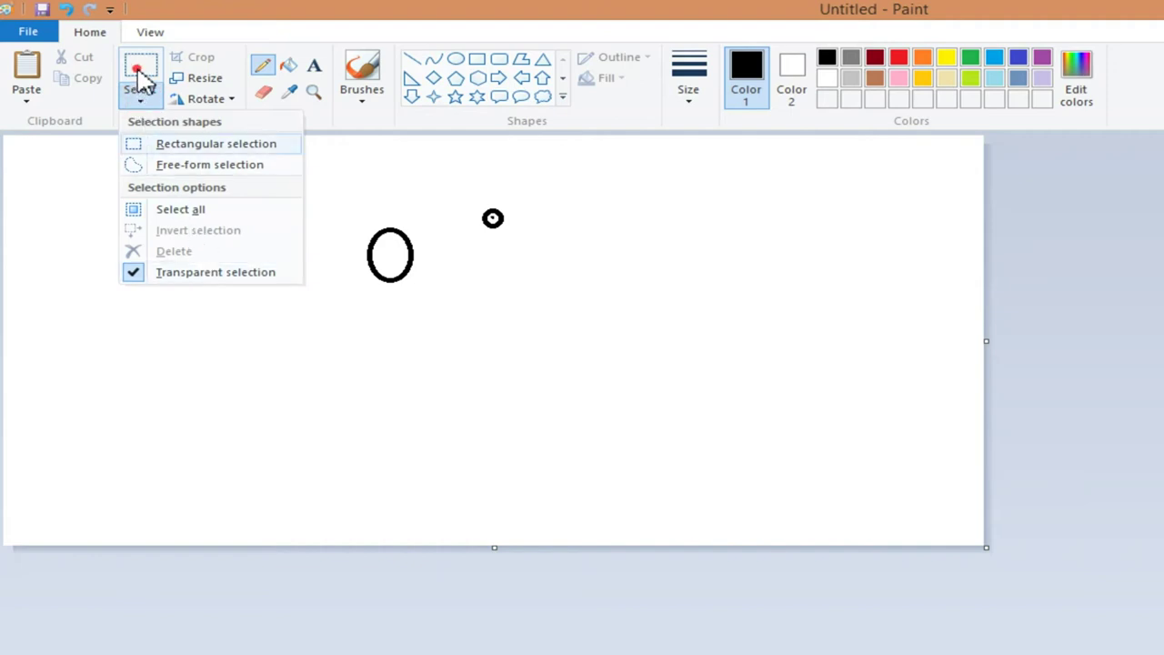
pyautogui.click(139, 75)
pyautogui.moveTo(473, 197); pyautogui.dragTo(520, 241)
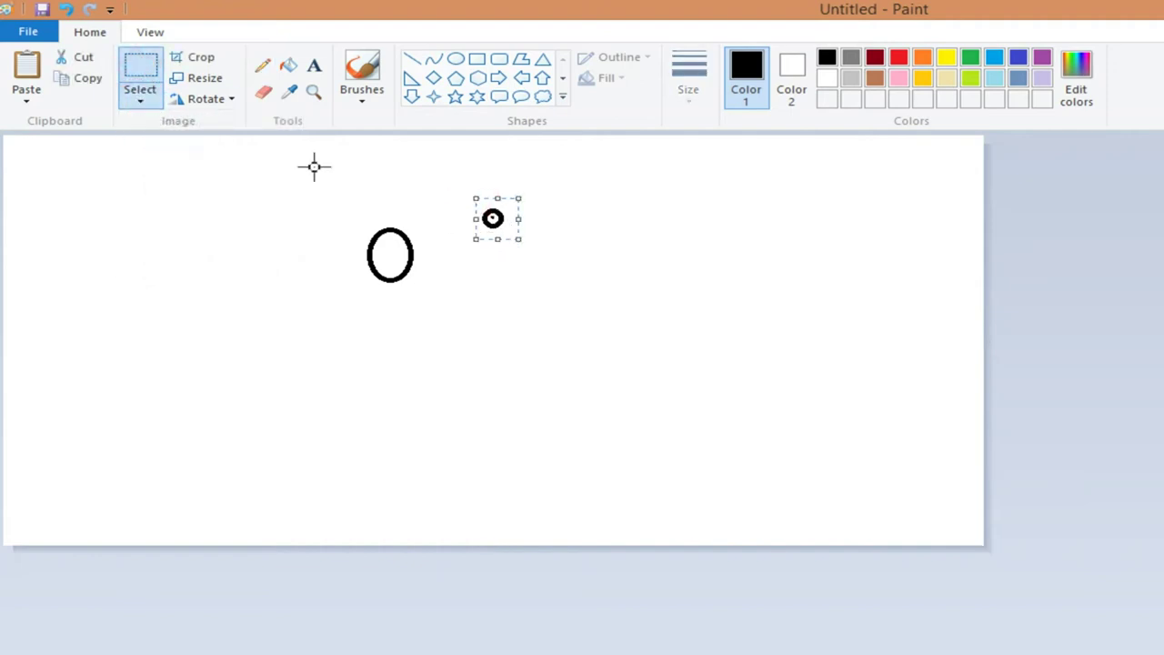
pyautogui.click(89, 79)
pyautogui.click(26, 74)
pyautogui.moveTo(30, 151); pyautogui.dragTo(385, 222)
pyautogui.moveTo(476, 202); pyautogui.dragTo(512, 234)
pyautogui.hotkey('ctrl', 'z')
pyautogui.moveTo(38, 162); pyautogui.dragTo(386, 227)
pyautogui.moveTo(470, 198)
pyautogui.mouseDown()
pyautogui.moveTo(515, 236)
pyautogui.moveTo(405, 233)
pyautogui.mouseUp()
pyautogui.click(494, 231)
# Draw a short smiling mouth inside the head with the Curve tool, bending the line downward
pyautogui.click(433, 60)
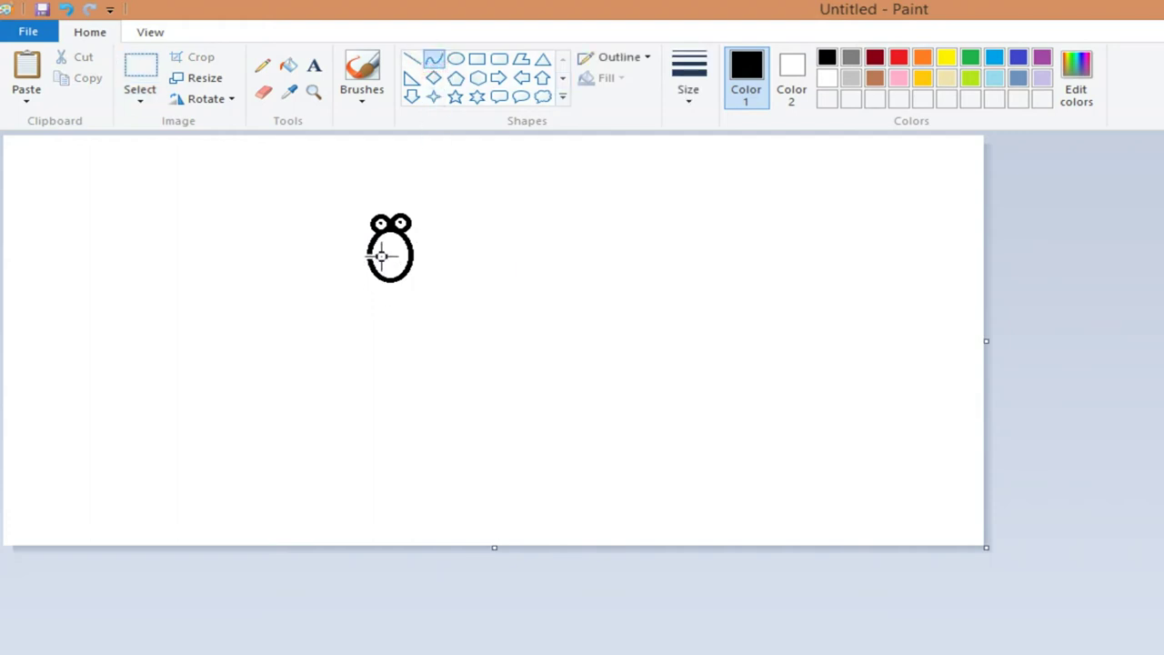
pyautogui.moveTo(386, 257); pyautogui.dragTo(389, 262)
pyautogui.click(392, 262)
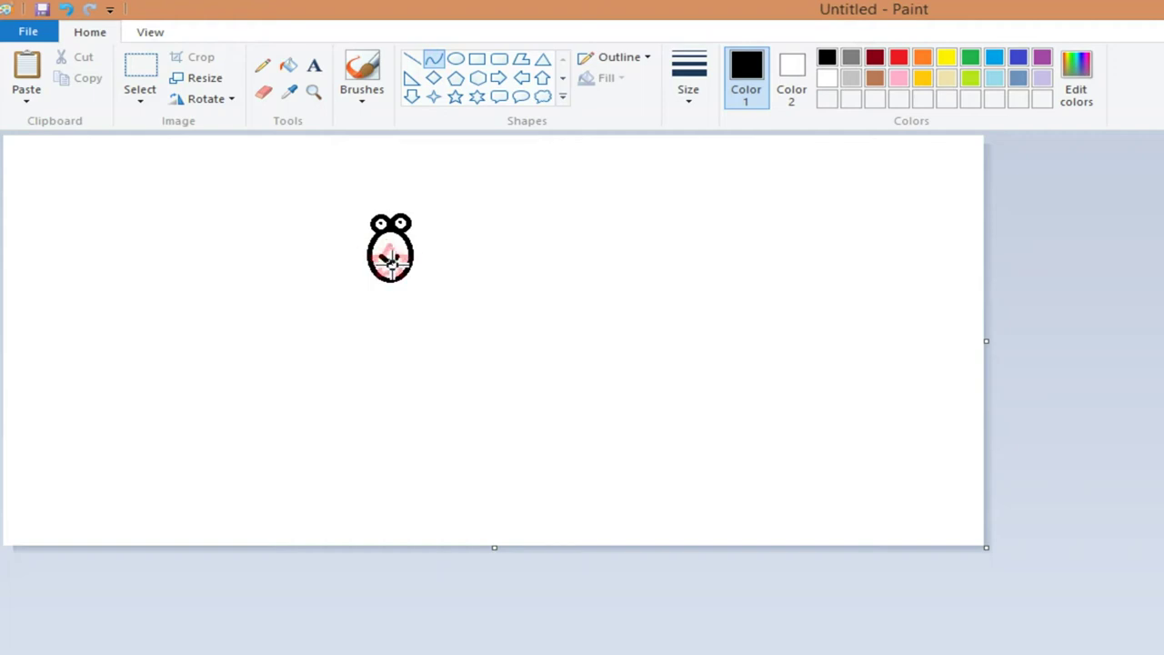
pyautogui.click(390, 264)
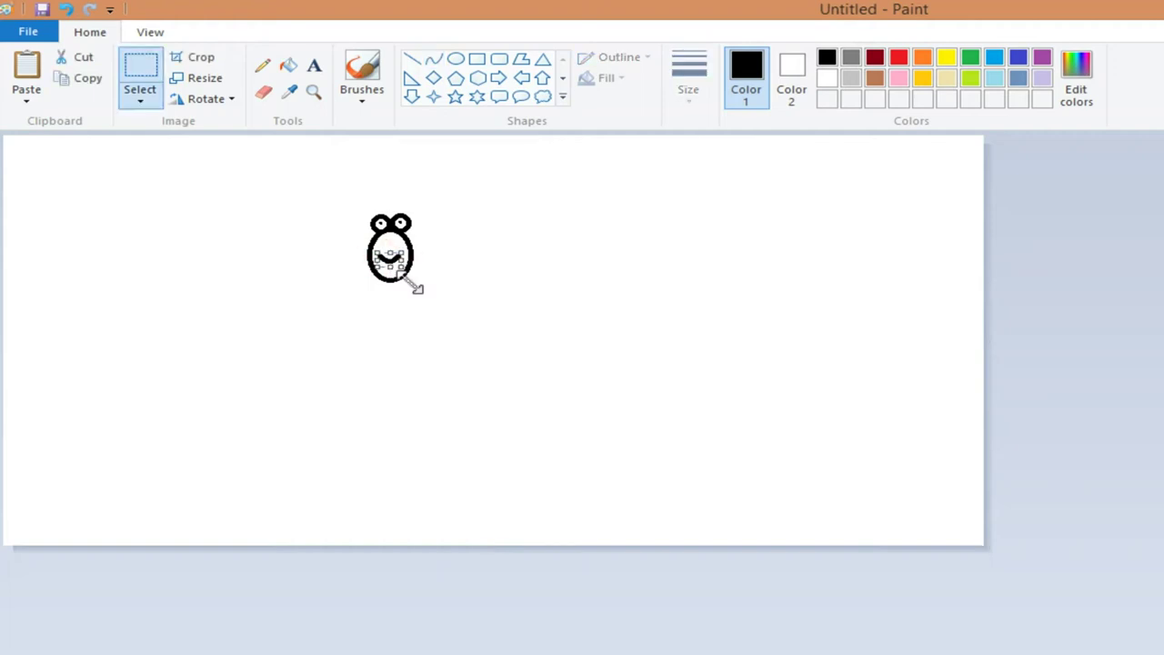
pyautogui.click(615, 271)
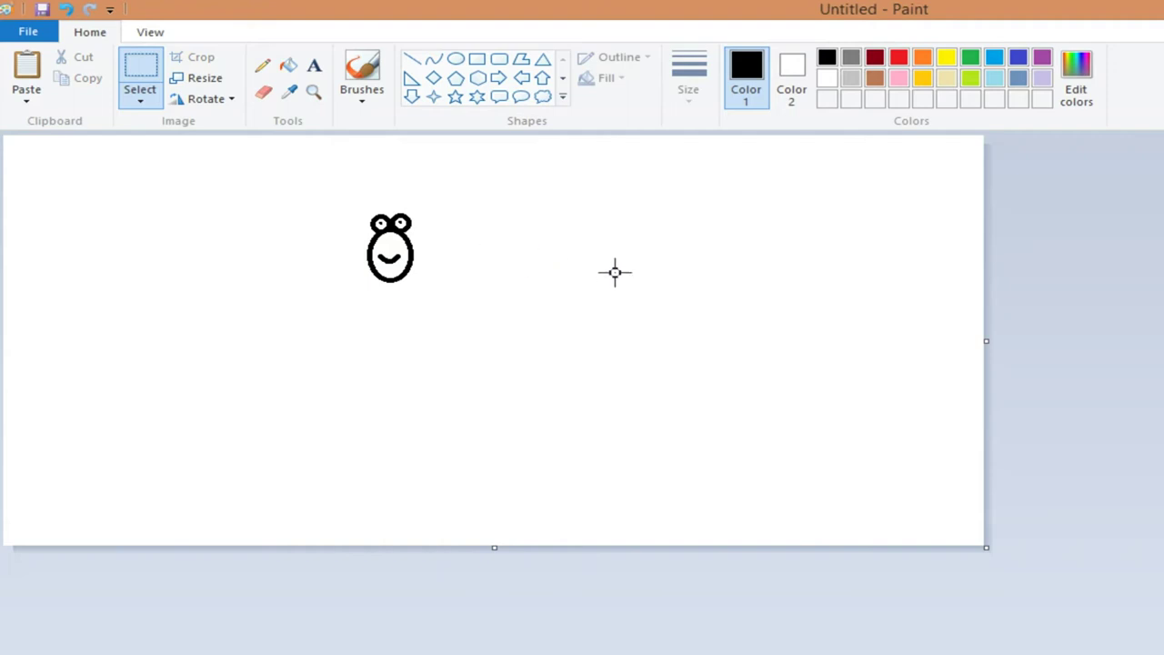
# Draw a tall, narrow heart outline in the empty area to the right of the head
pyautogui.click(563, 97)
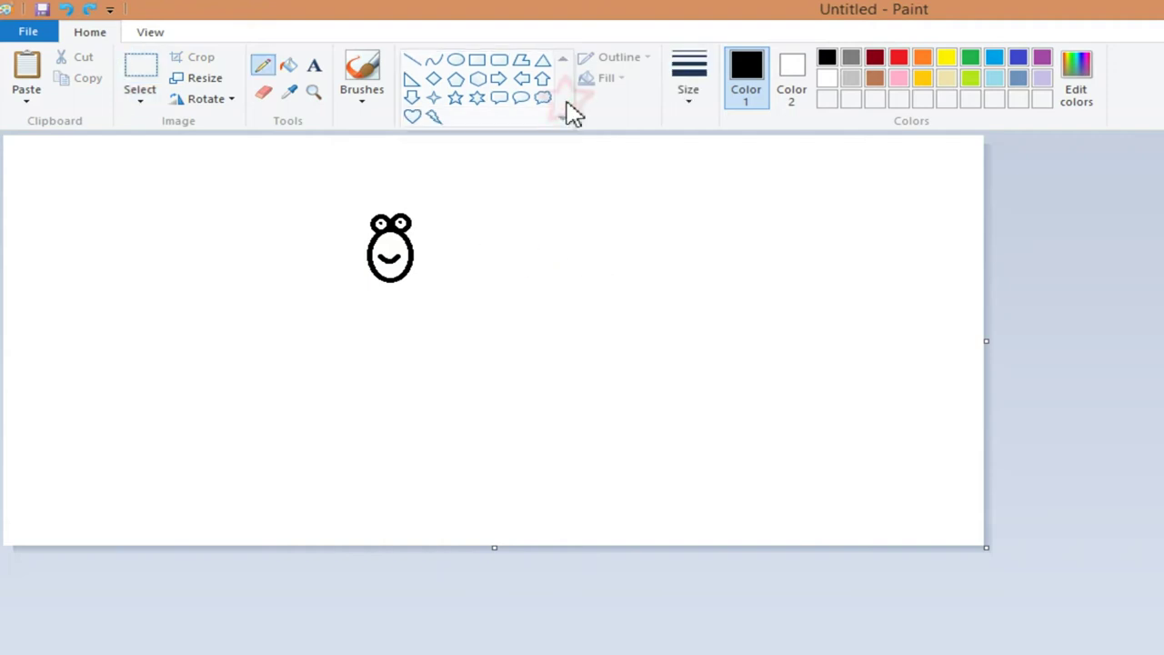
pyautogui.click(414, 117)
pyautogui.moveTo(621, 246); pyautogui.dragTo(674, 367)
pyautogui.click(736, 318)
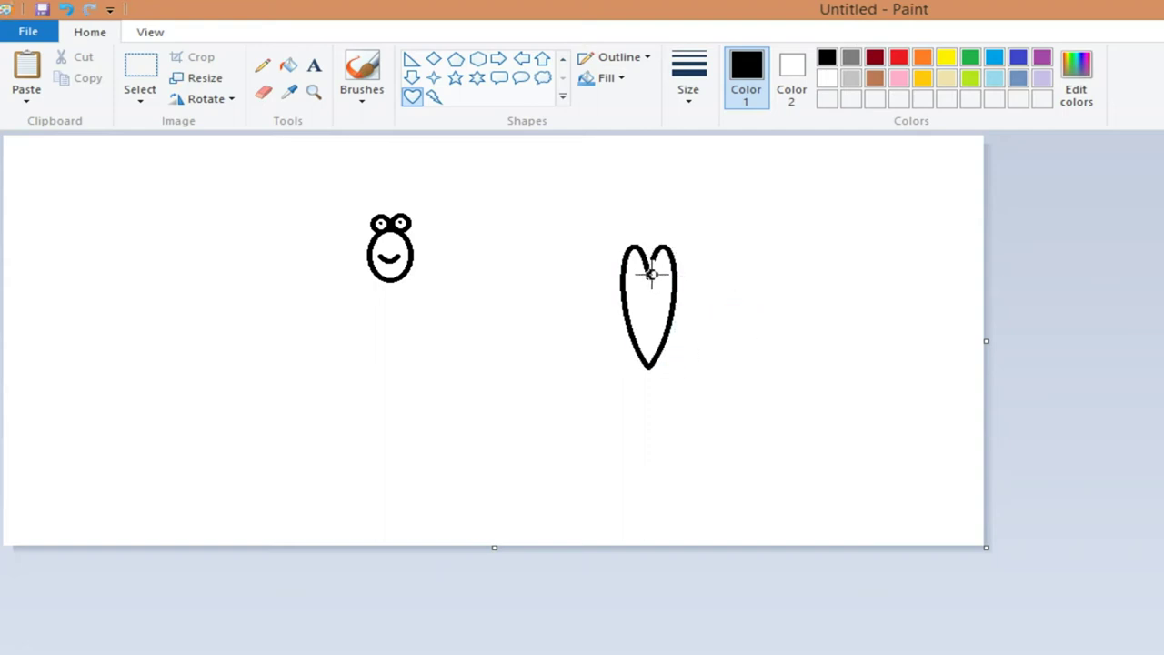
# Draw a vertical line from the heart's notch down to its point, dividing it into two wings
pyautogui.click(562, 59)
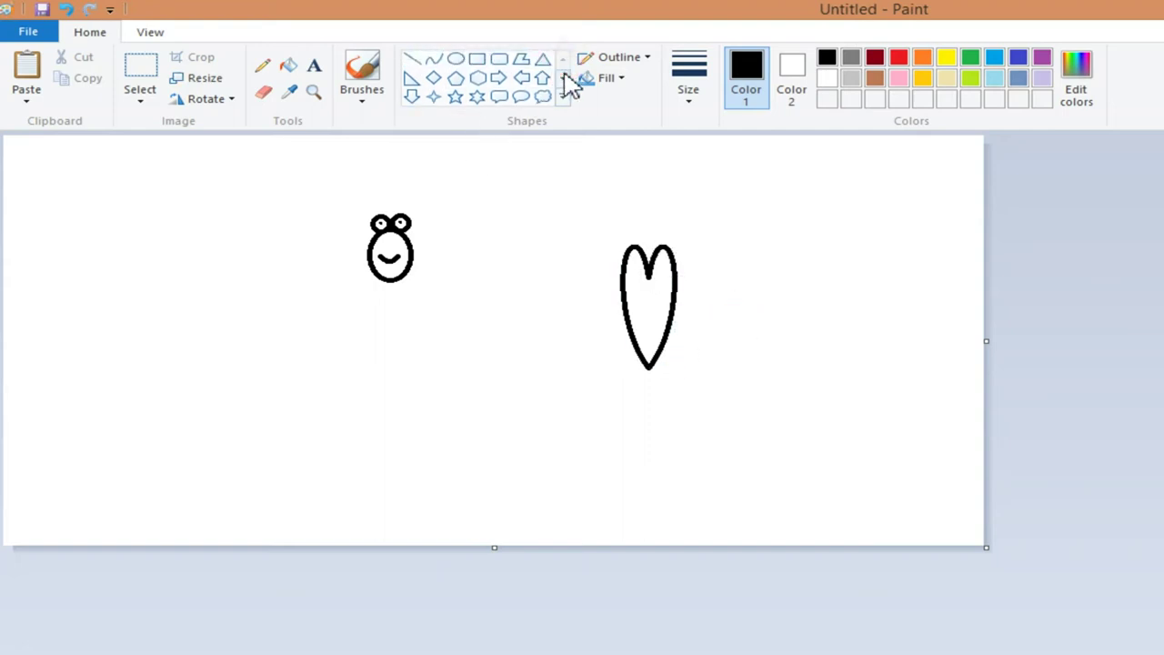
pyautogui.click(412, 60)
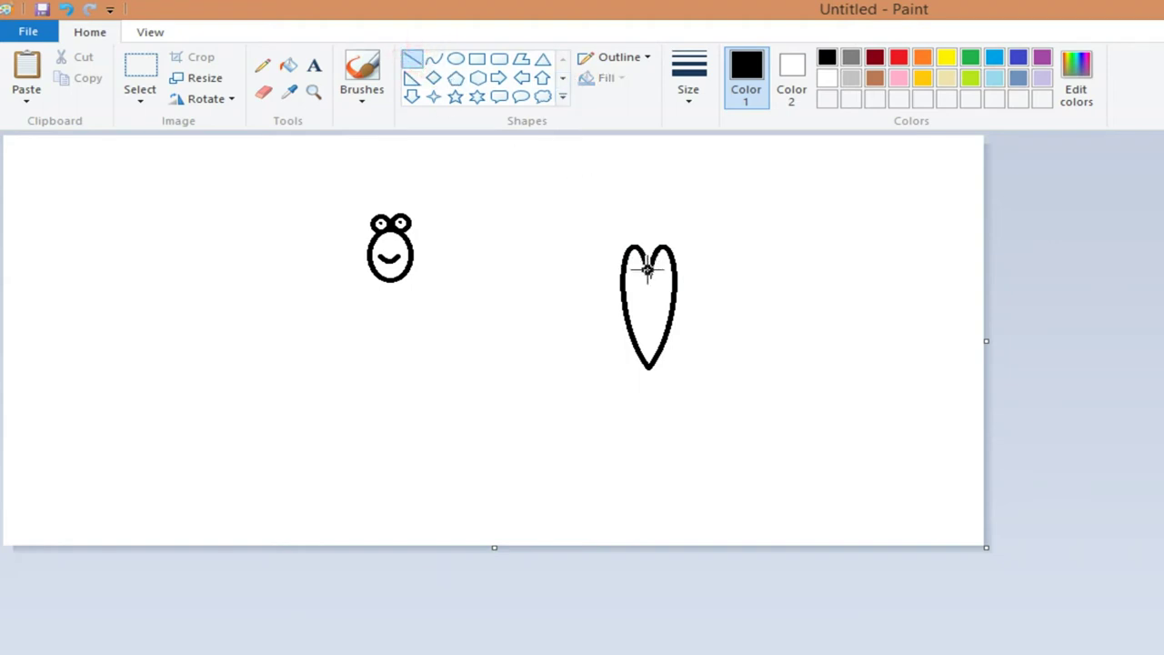
pyautogui.moveTo(648, 271); pyautogui.dragTo(647, 368)
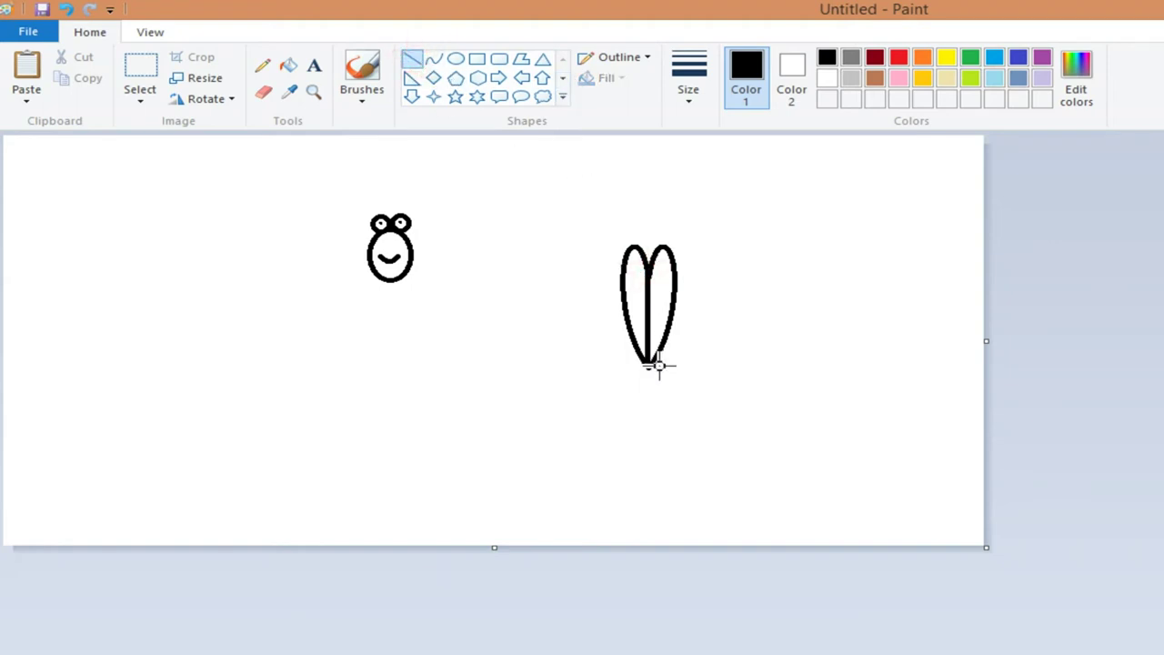
pyautogui.click(749, 262)
# Rotate the wing shape left 90° and place it in the empty area to the left of the head
pyautogui.click(141, 71)
pyautogui.moveTo(600, 220); pyautogui.dragTo(727, 388)
pyautogui.click(196, 100)
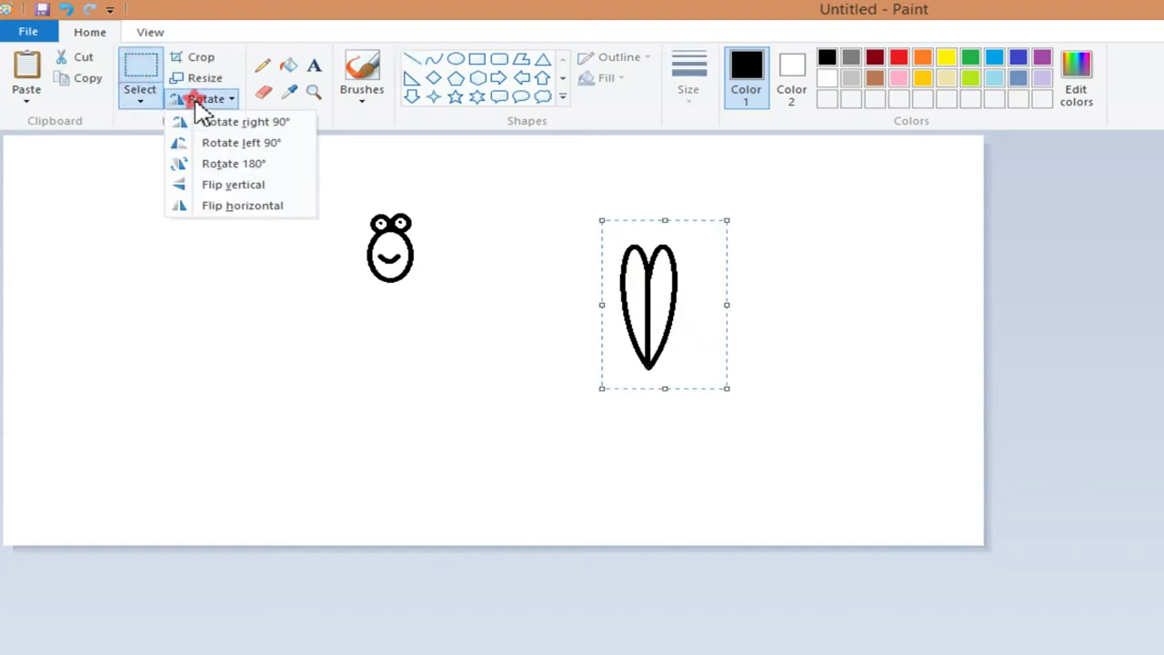
pyautogui.click(230, 143)
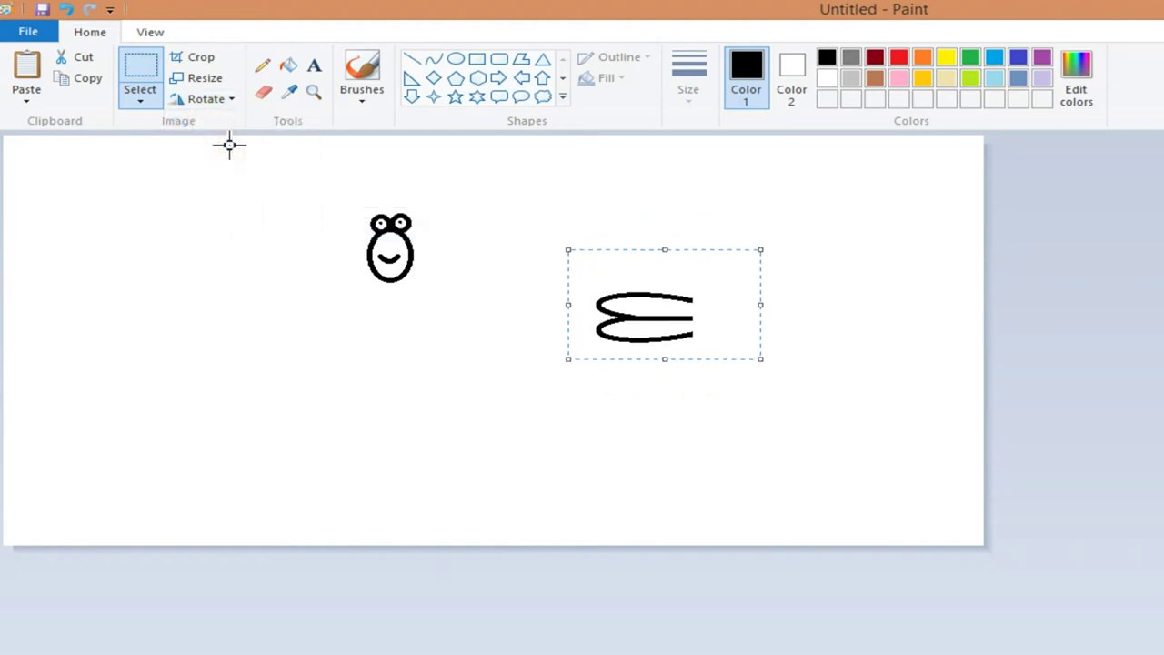
pyautogui.moveTo(665, 310); pyautogui.dragTo(346, 246)
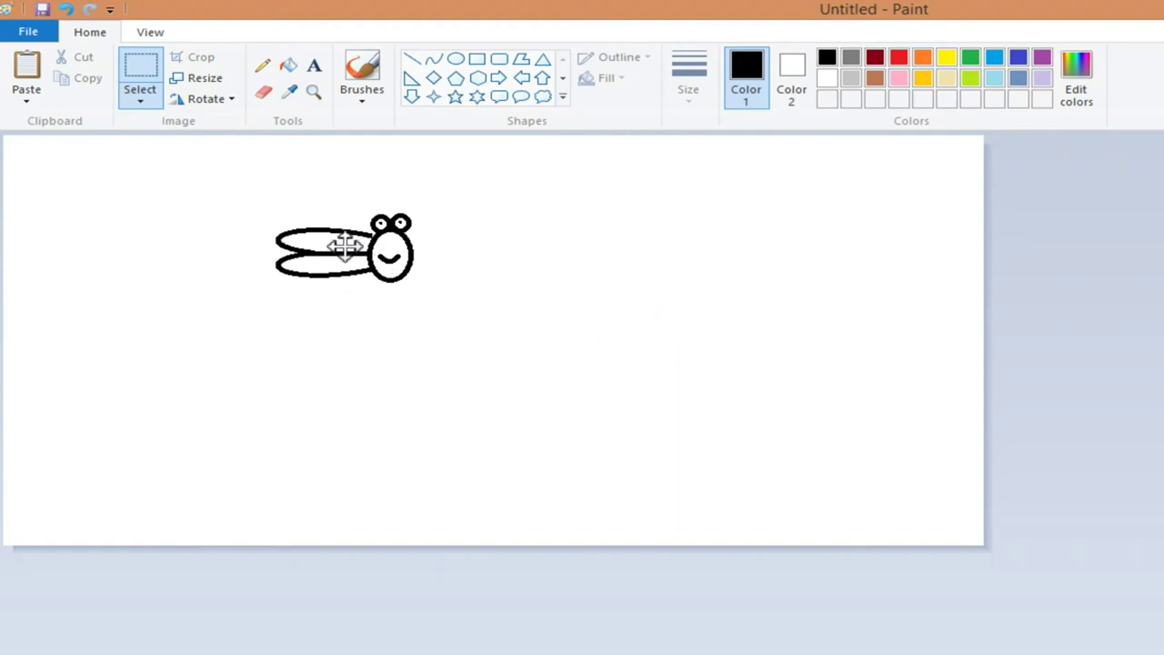
pyautogui.moveTo(348, 246); pyautogui.dragTo(347, 246)
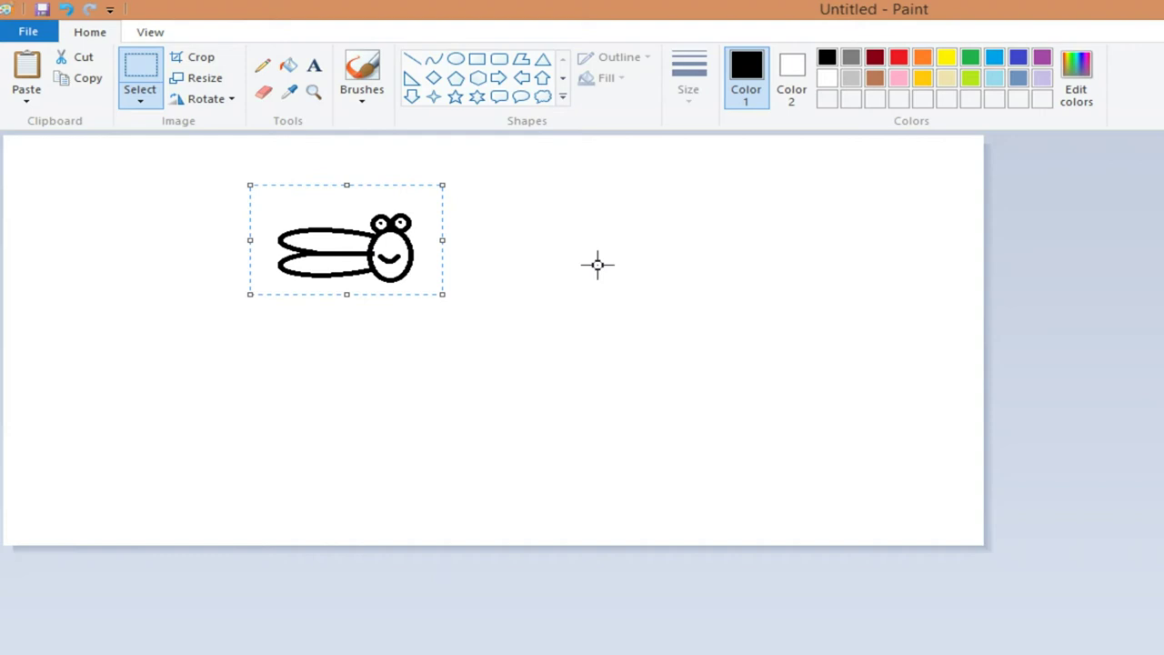
pyautogui.moveTo(322, 242); pyautogui.dragTo(218, 247)
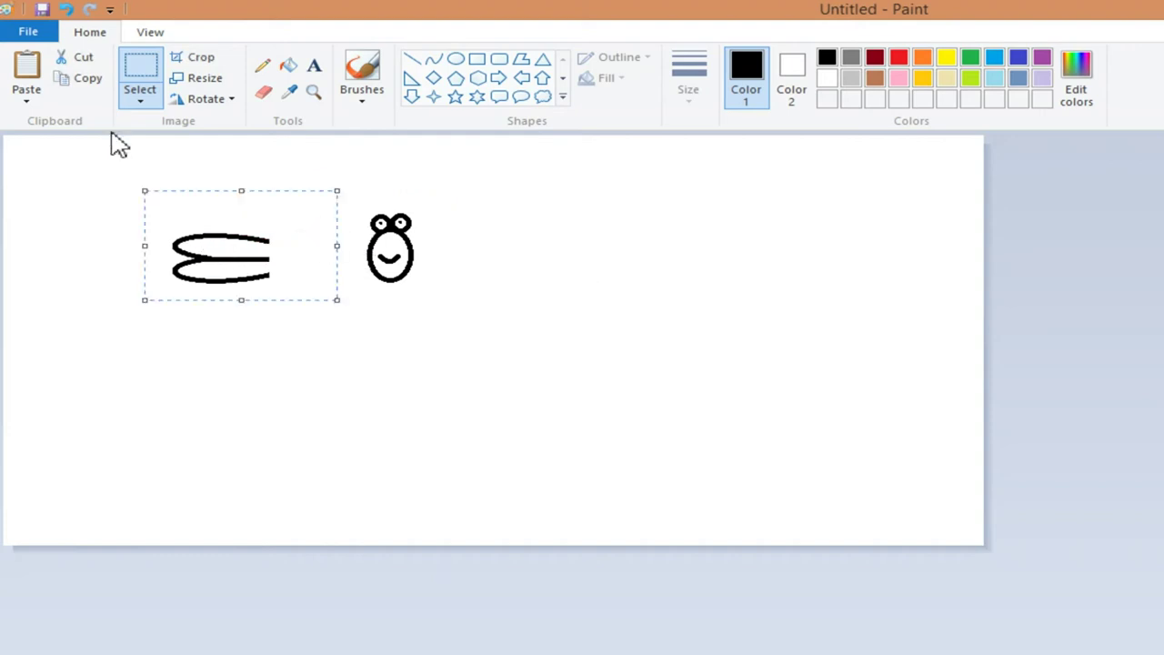
# Paste a copy of the wing pair and place it in the empty area to the right of the head
pyautogui.click(88, 86)
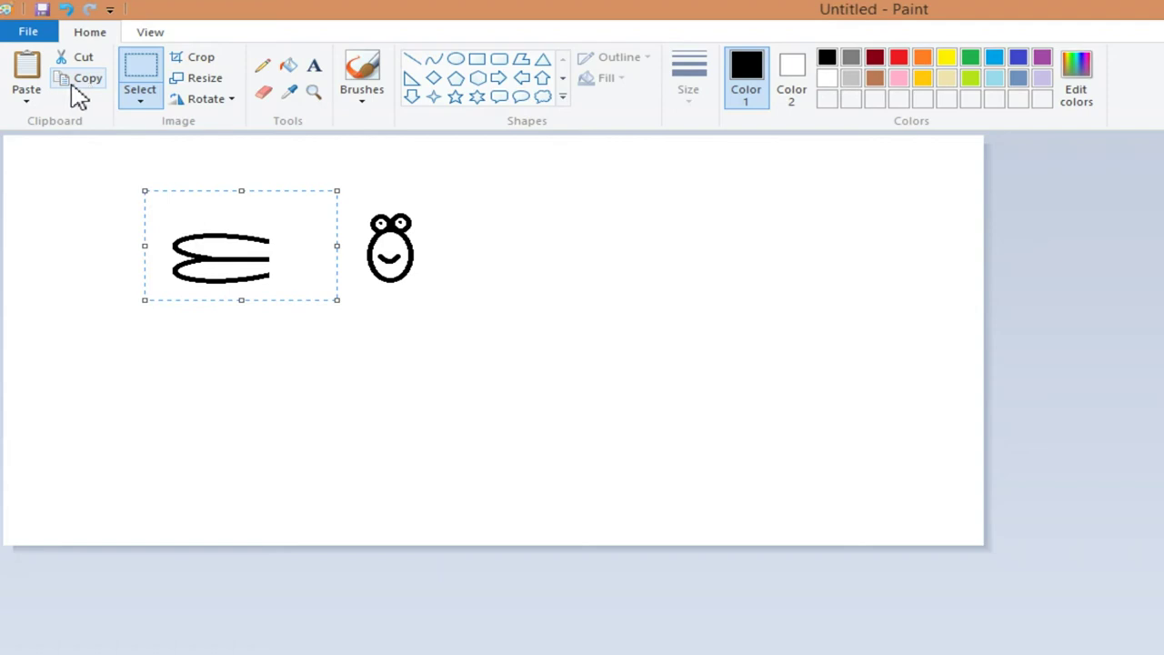
pyautogui.click(40, 91)
pyautogui.moveTo(91, 204); pyautogui.dragTo(581, 264)
# Turn the copied wing pair around by rotating it right 90° twice, so its point faces the head
pyautogui.click(207, 99)
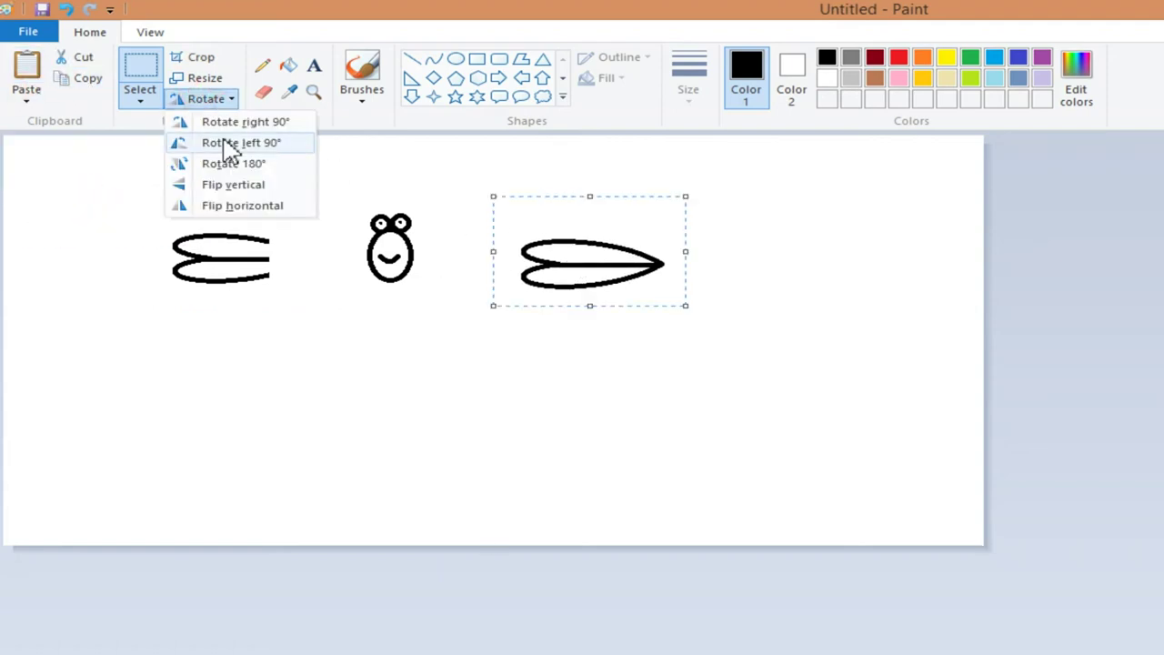
pyautogui.click(234, 122)
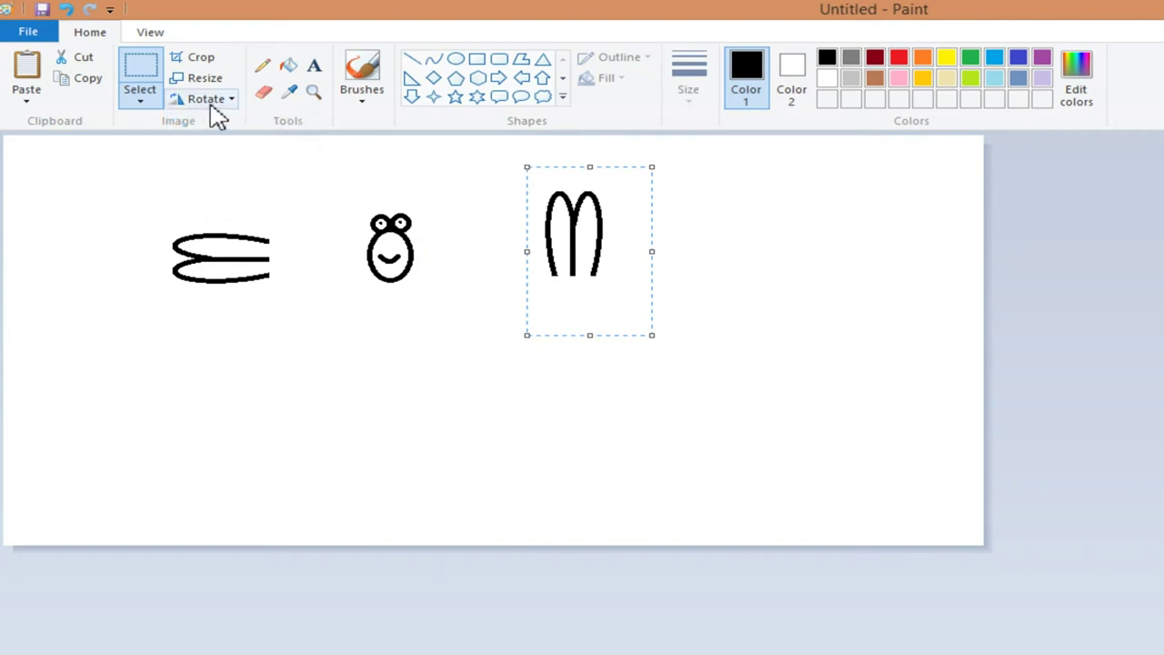
pyautogui.click(215, 99)
pyautogui.click(251, 123)
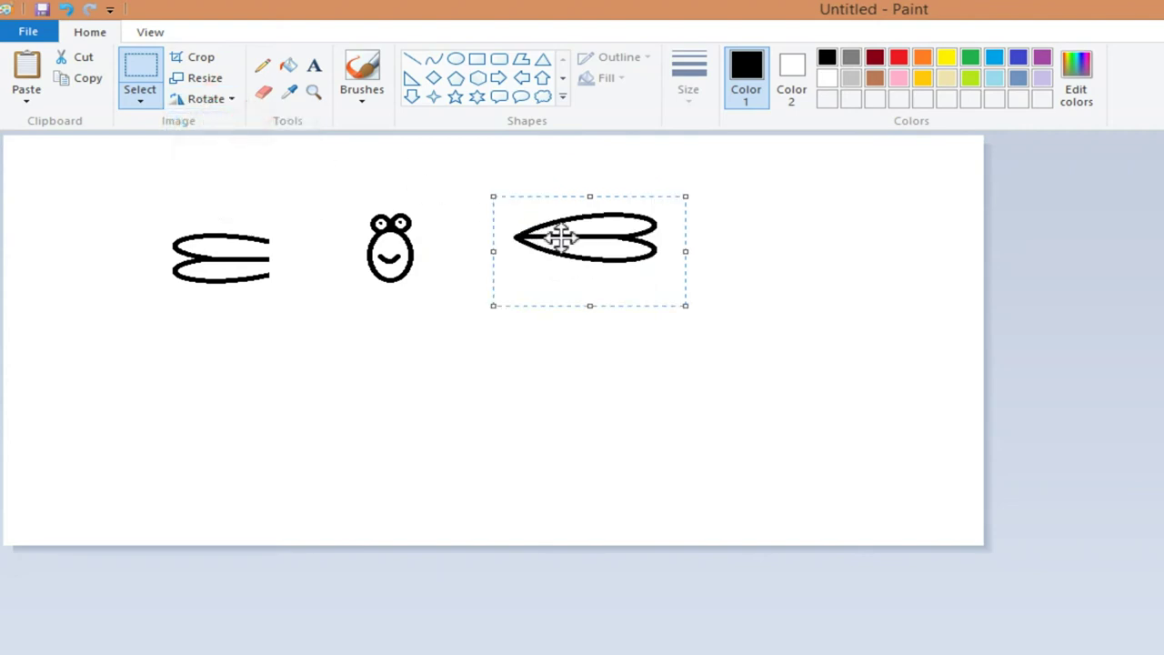
pyautogui.click(727, 218)
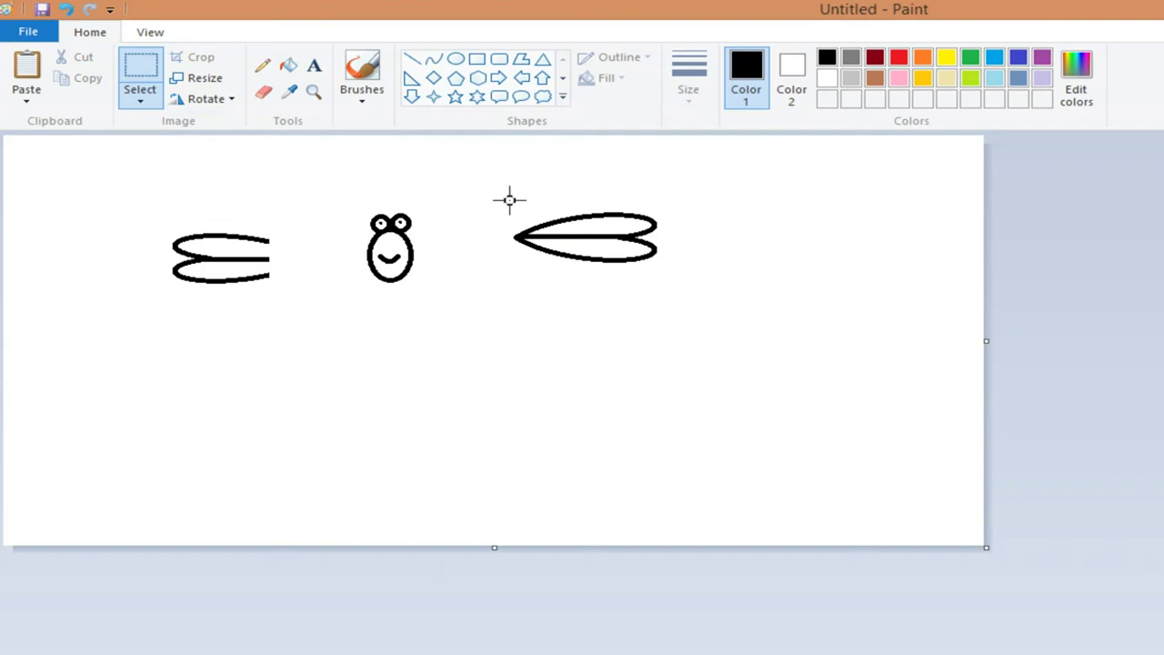
# Delete the pointed end of the copied wings and attach the remaining part to the right side of the head
pyautogui.moveTo(501, 201); pyautogui.dragTo(569, 297)
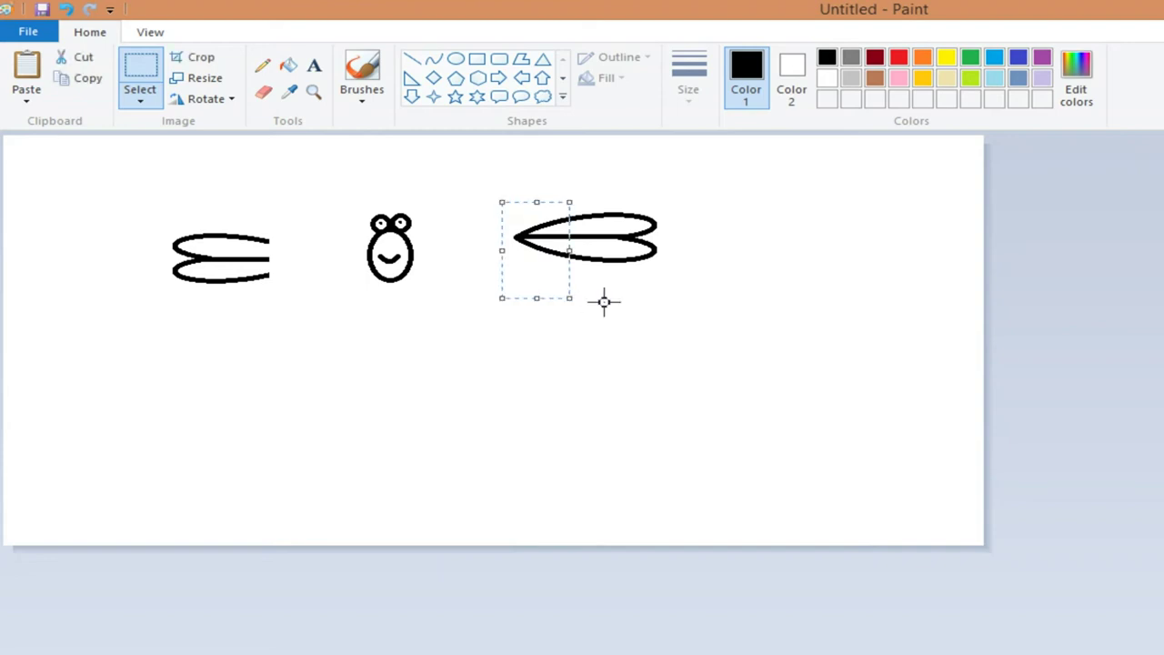
pyautogui.press('Delete')
pyautogui.moveTo(535, 184); pyautogui.dragTo(689, 293)
pyautogui.moveTo(652, 256); pyautogui.dragTo(494, 269)
pyautogui.click(637, 267)
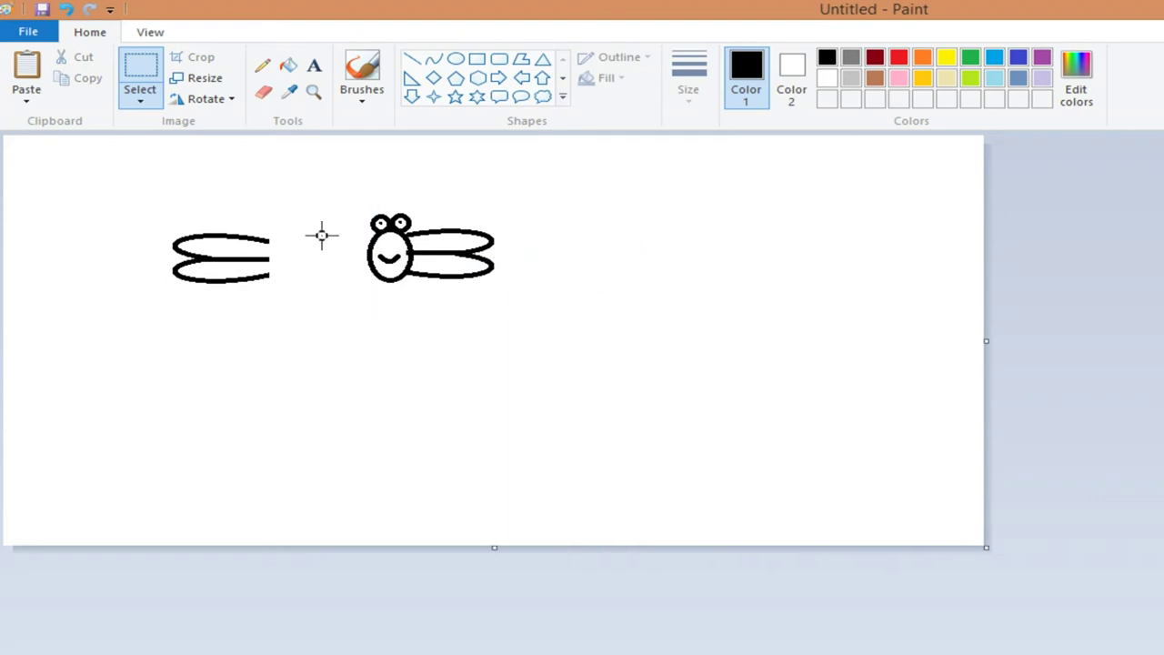
# Move the other wing pair against the left side of the head, level with the attached wings
pyautogui.moveTo(146, 208)
pyautogui.mouseDown()
pyautogui.moveTo(234, 260)
pyautogui.moveTo(291, 317)
pyautogui.mouseUp()
pyautogui.moveTo(249, 285); pyautogui.dragTo(351, 274)
pyautogui.click(632, 273)
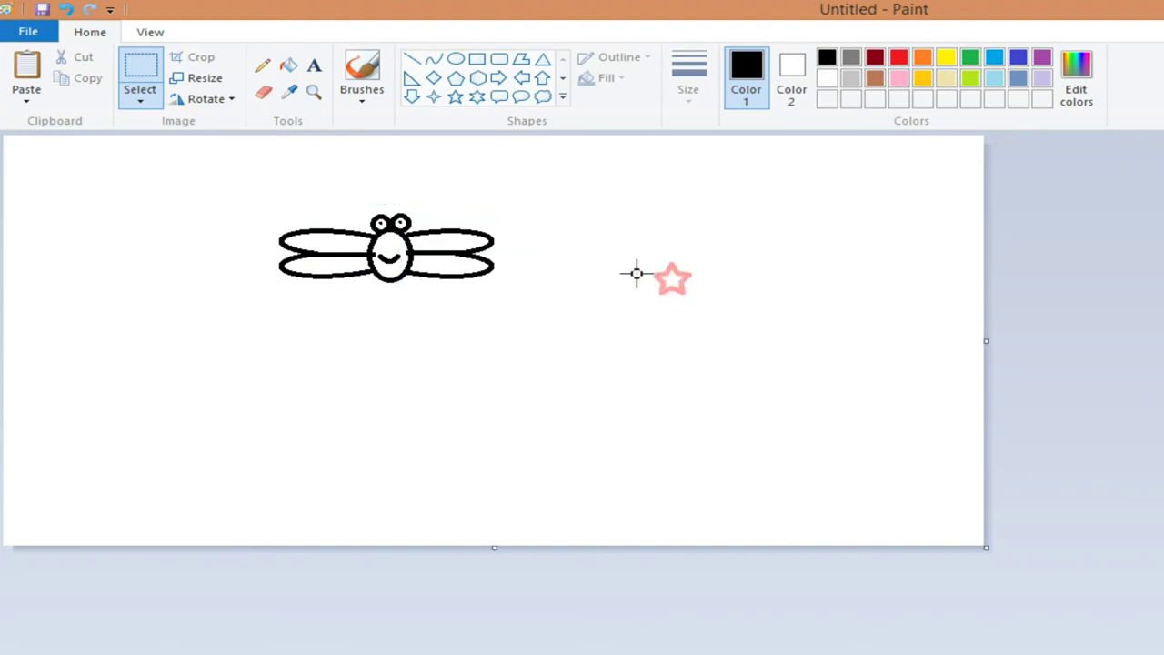
# Draw a long, narrow vertical ellipse for the body and move it to the empty area right of the figure
pyautogui.click(264, 94)
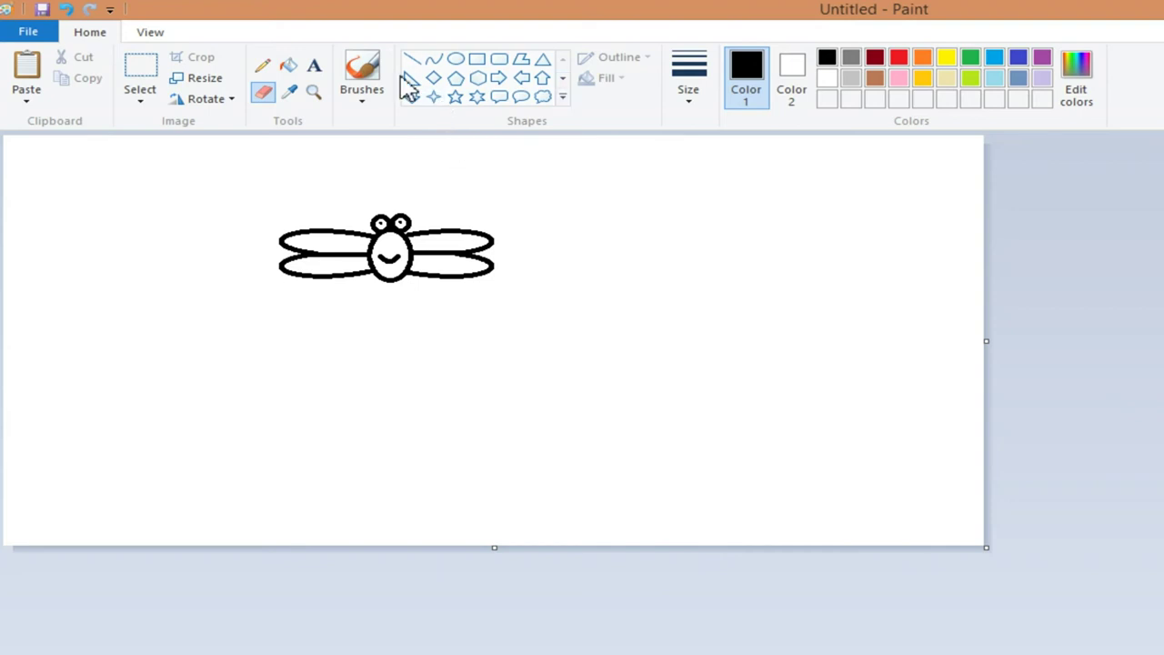
pyautogui.click(452, 60)
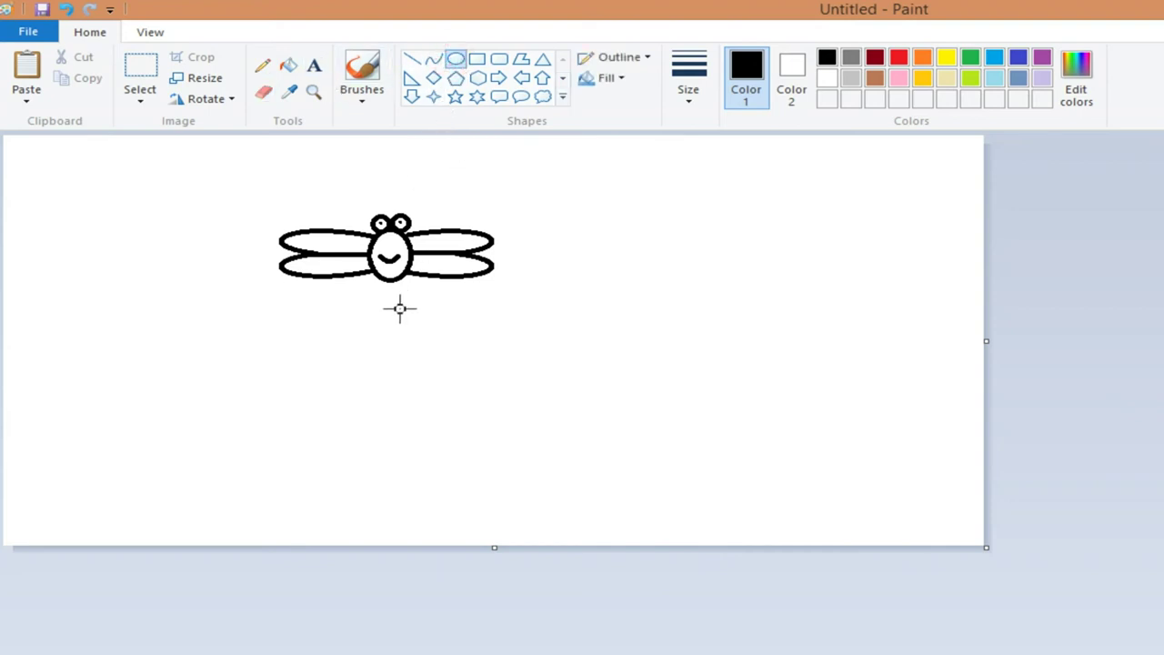
pyautogui.moveTo(384, 280)
pyautogui.mouseDown()
pyautogui.moveTo(403, 393)
pyautogui.moveTo(384, 346)
pyautogui.mouseUp()
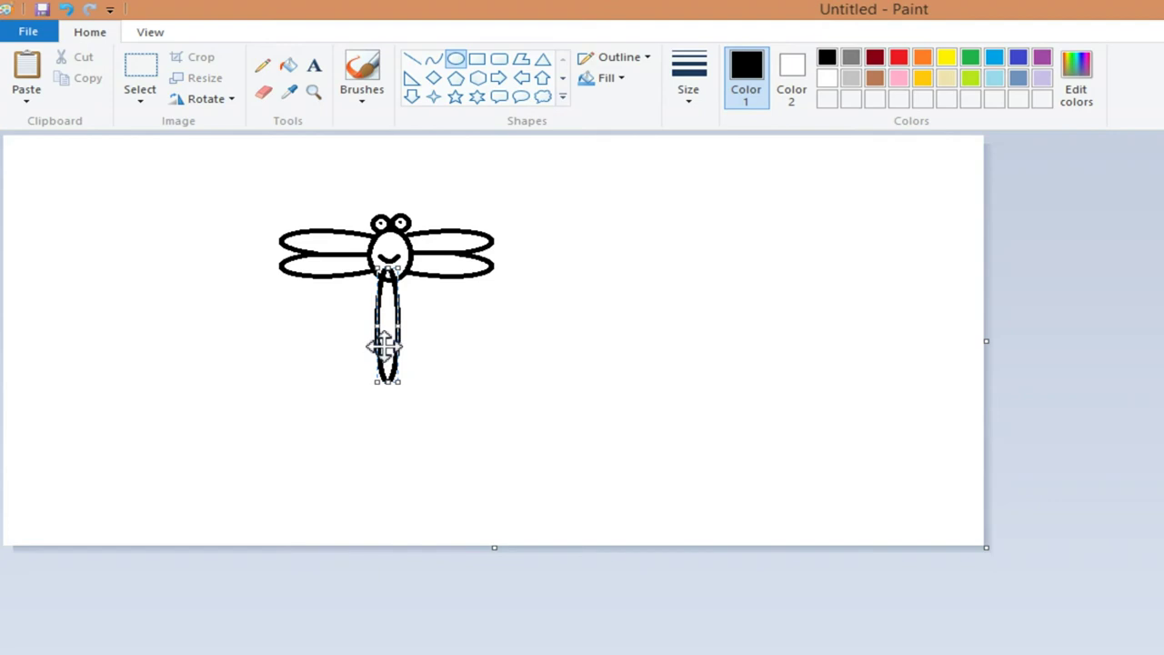
pyautogui.moveTo(385, 346); pyautogui.dragTo(606, 358)
pyautogui.click(699, 311)
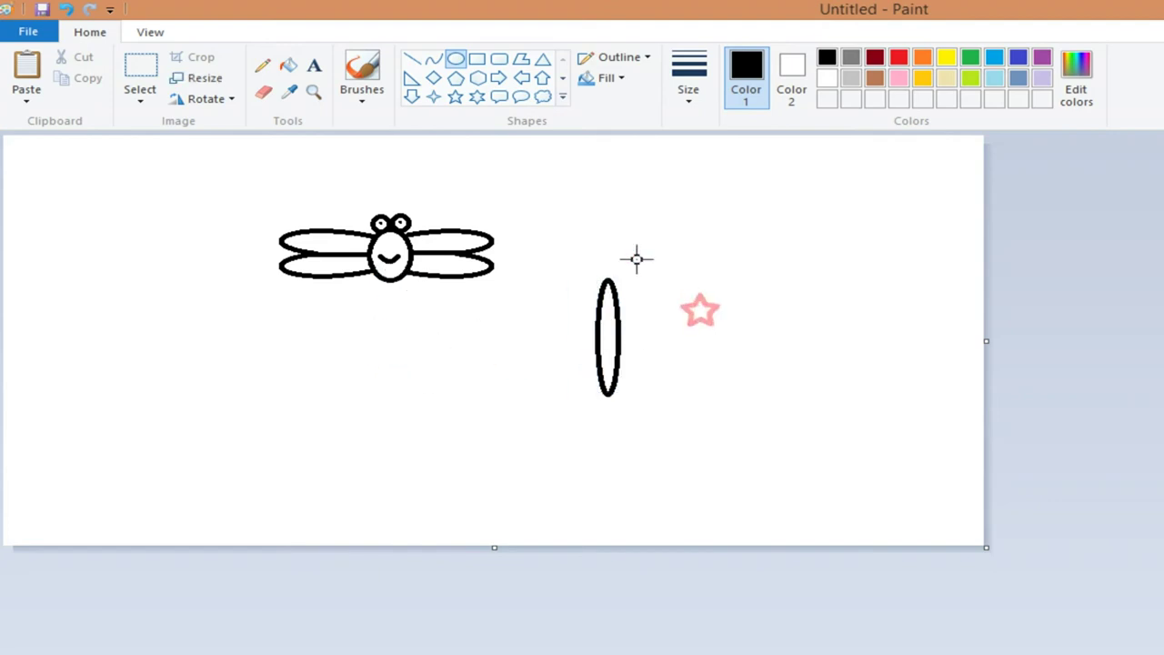
# Delete the top end of the narrow ellipse and attach the rest beneath the head as the body
pyautogui.click(143, 72)
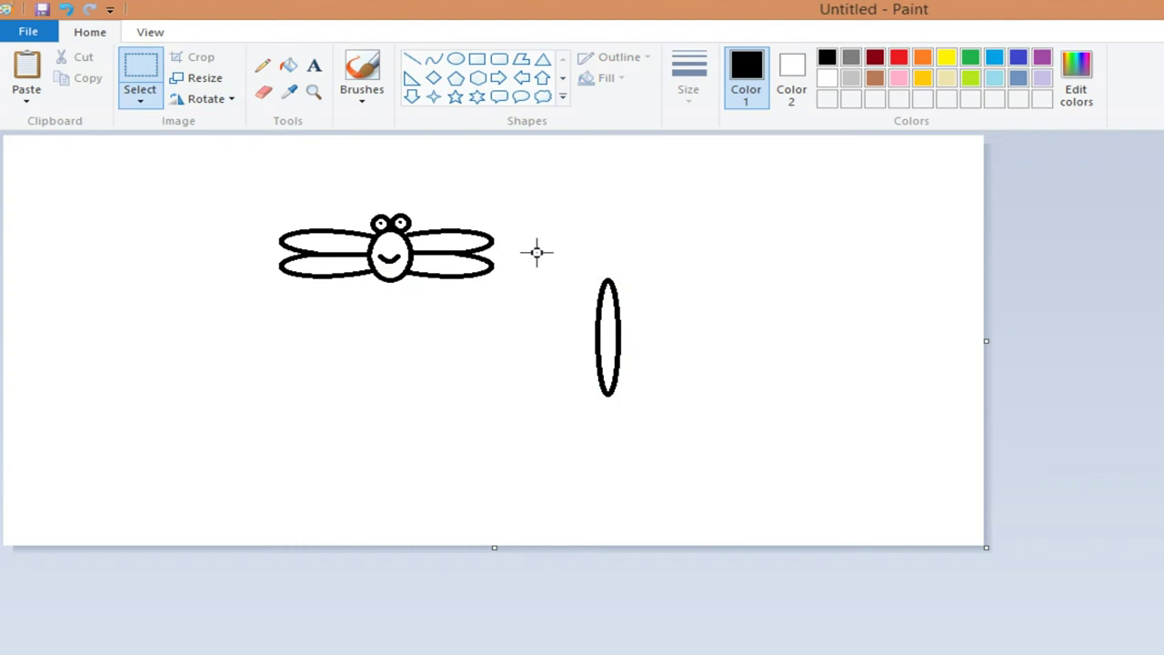
pyautogui.moveTo(594, 269); pyautogui.dragTo(632, 294)
pyautogui.press('Delete')
pyautogui.moveTo(569, 271); pyautogui.dragTo(679, 447)
pyautogui.moveTo(606, 387)
pyautogui.mouseDown()
pyautogui.moveTo(537, 399)
pyautogui.moveTo(388, 369)
pyautogui.mouseUp()
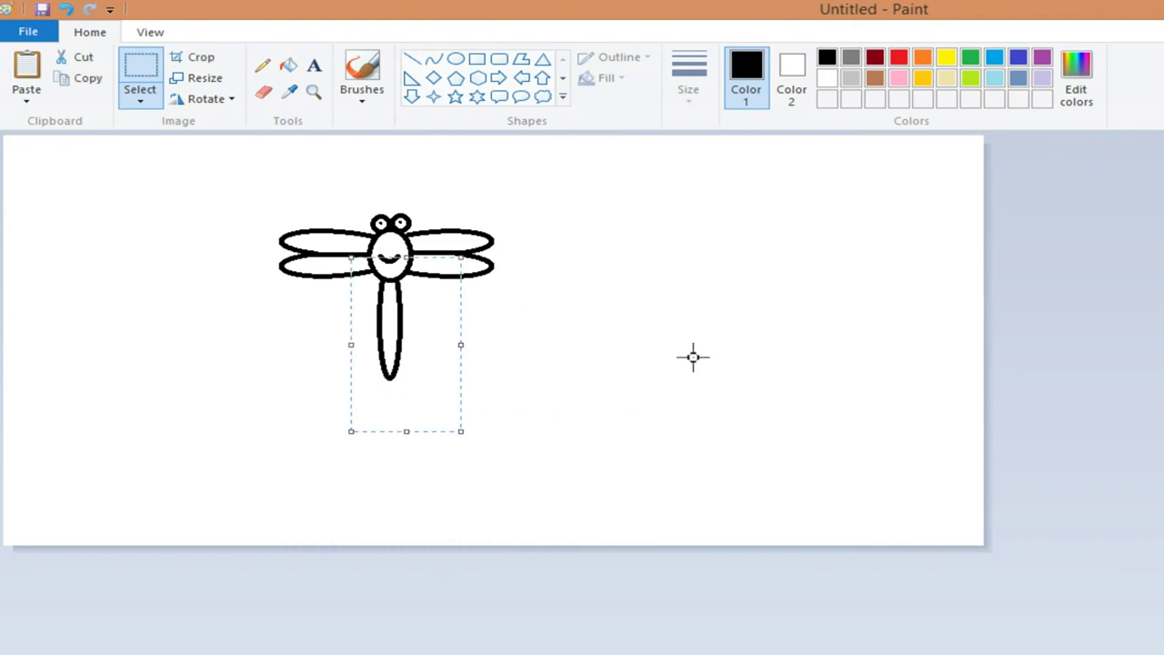
# Draw two slightly curved bands across the dragonfly's body with the Curve tool, dividing it into three segments
pyautogui.click(433, 58)
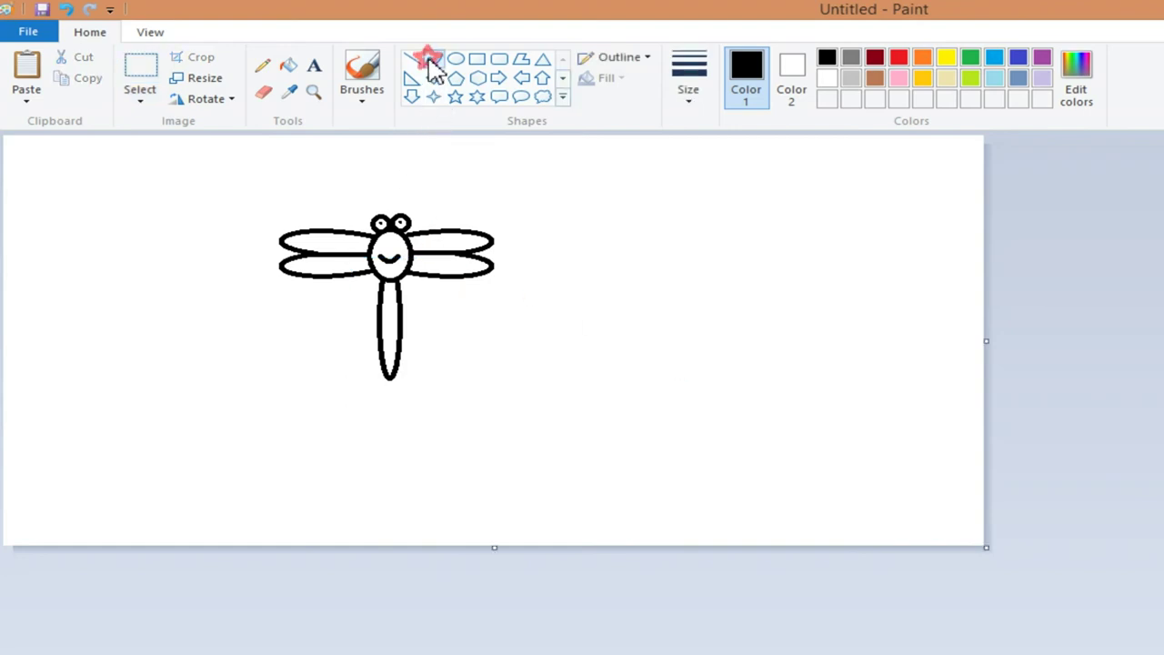
pyautogui.moveTo(381, 305)
pyautogui.mouseDown()
pyautogui.moveTo(401, 311)
pyautogui.moveTo(385, 305)
pyautogui.moveTo(379, 339)
pyautogui.moveTo(400, 342)
pyautogui.moveTo(391, 347)
pyautogui.mouseUp()
pyautogui.click(383, 303)
pyautogui.click(462, 328)
pyautogui.click(390, 348)
pyautogui.click(484, 346)
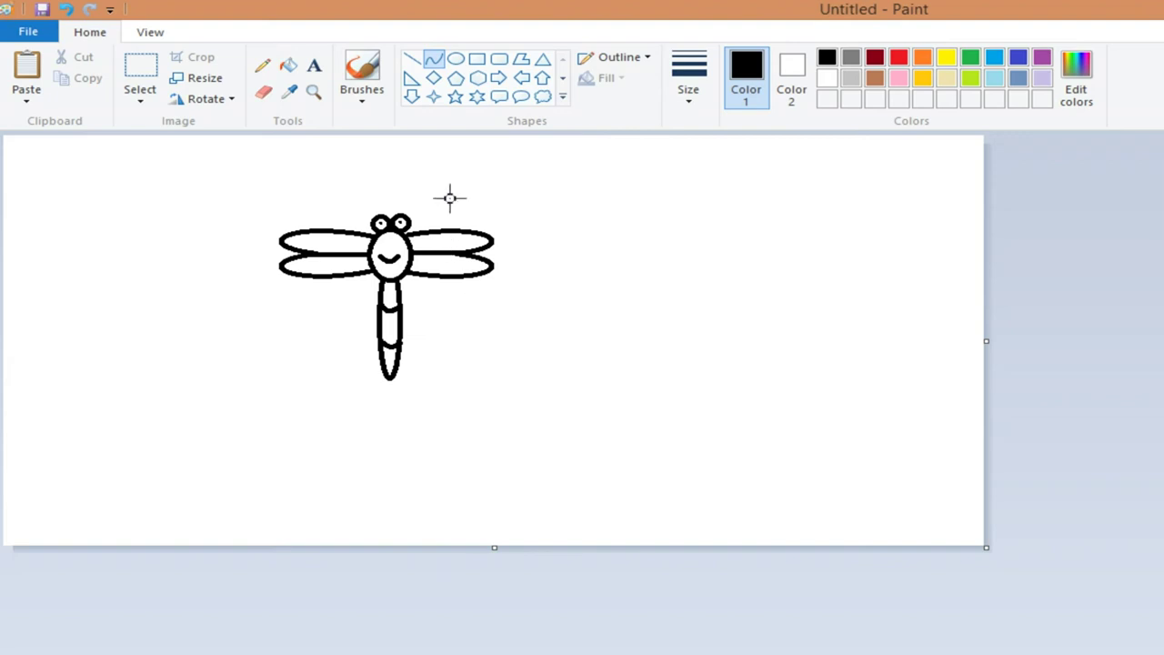
# Draw one straight vein inside each of the four wings with the Line tool at the thinnest line width
pyautogui.click(411, 60)
pyautogui.click(689, 99)
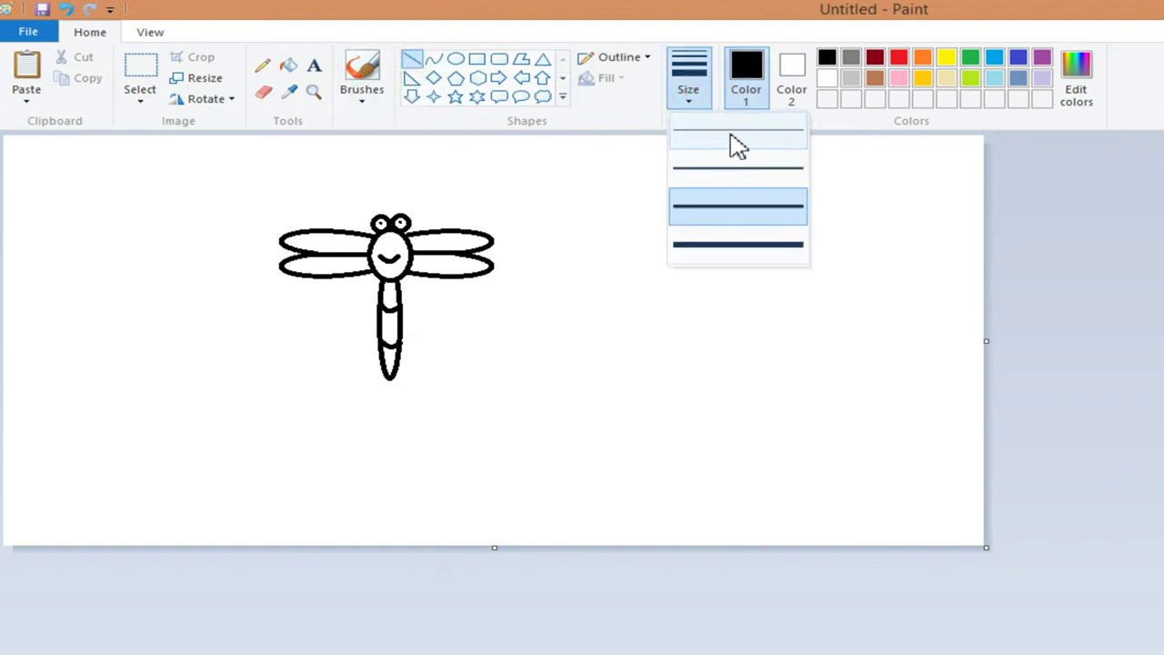
pyautogui.click(733, 138)
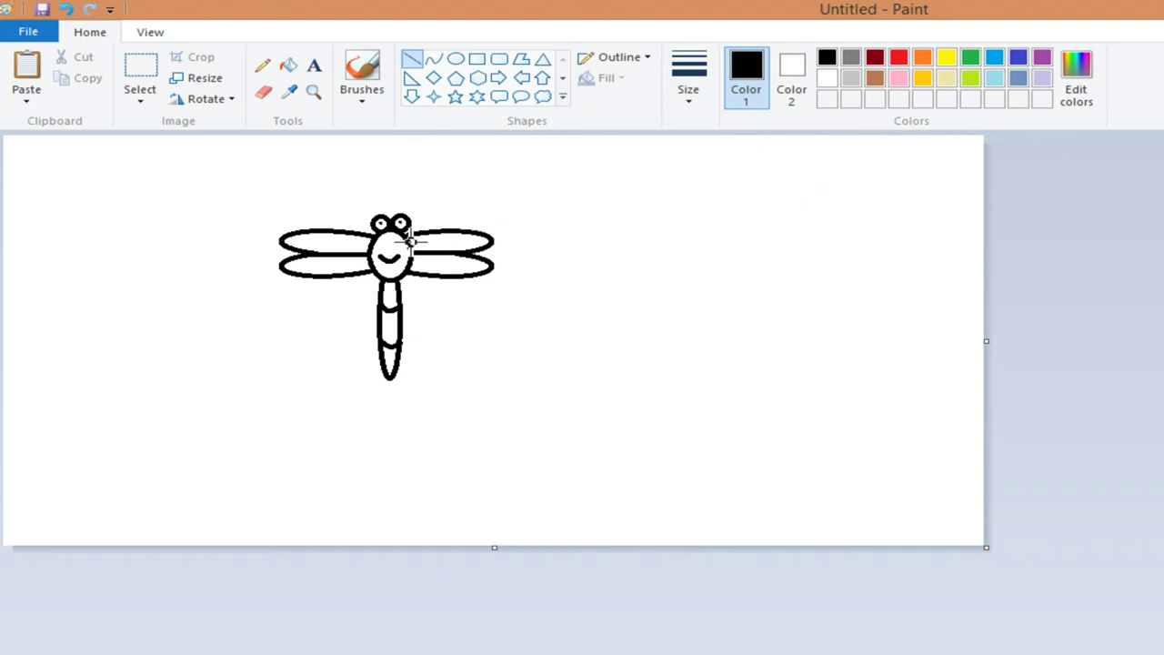
pyautogui.moveTo(411, 239); pyautogui.dragTo(466, 231)
pyautogui.moveTo(414, 262); pyautogui.dragTo(451, 266)
pyautogui.click(591, 256)
pyautogui.moveTo(371, 244); pyautogui.dragTo(335, 243)
pyautogui.click(583, 254)
pyautogui.moveTo(369, 264); pyautogui.dragTo(359, 266)
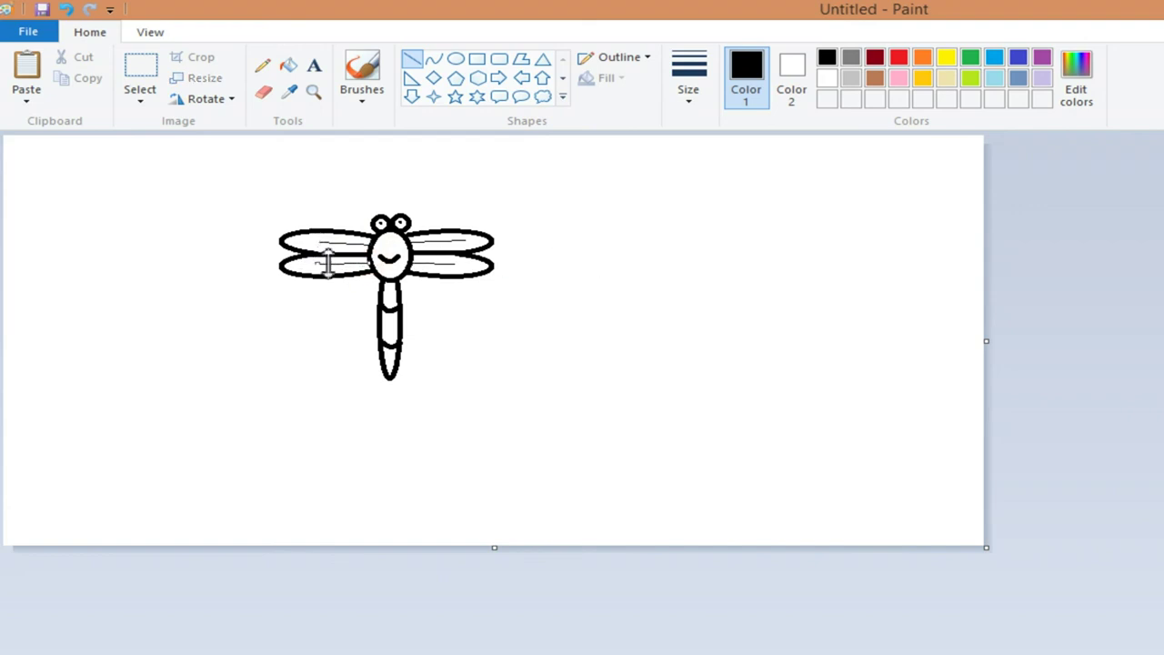
pyautogui.click(595, 255)
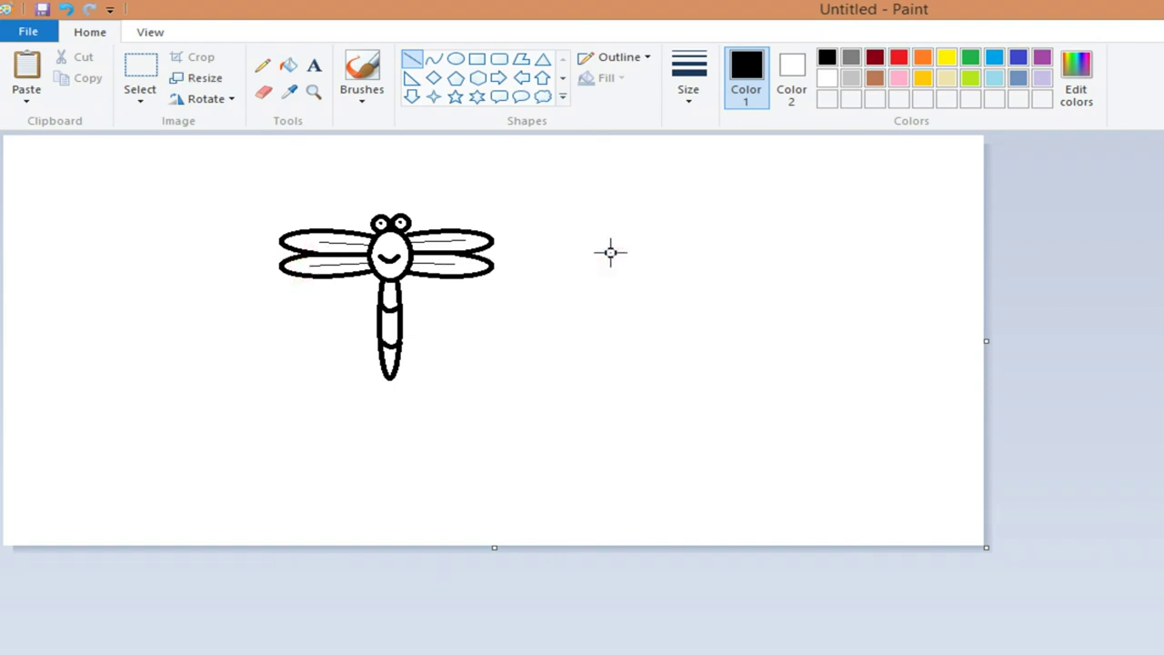
# Fill the dragonfly's head with brown
pyautogui.click(290, 70)
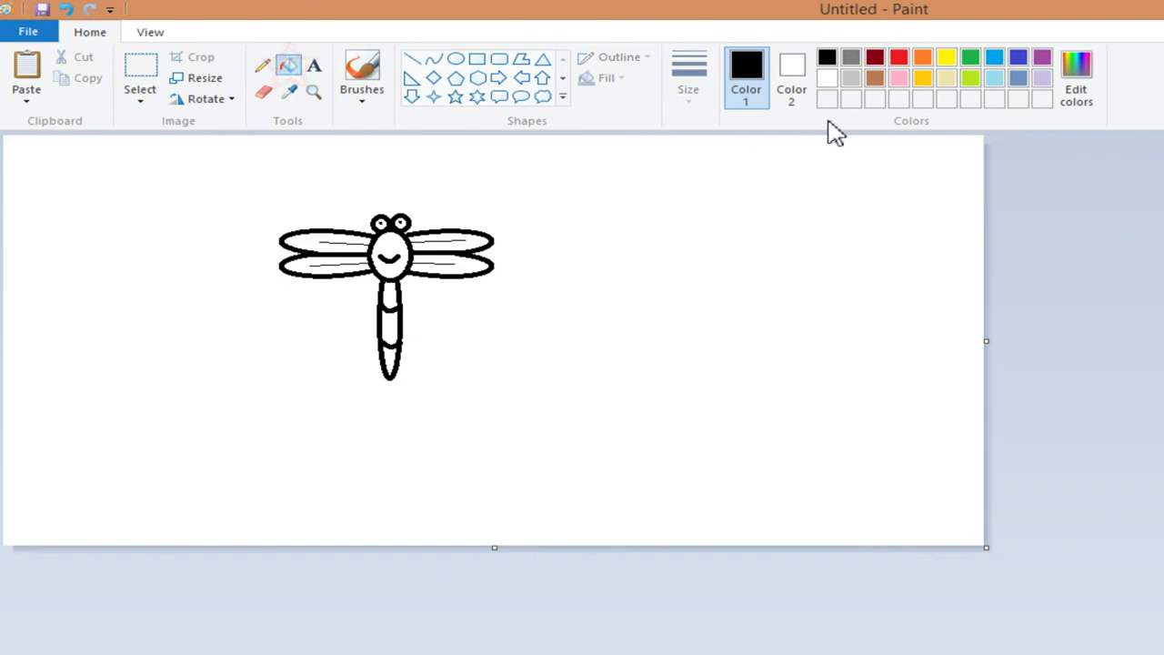
pyautogui.click(898, 58)
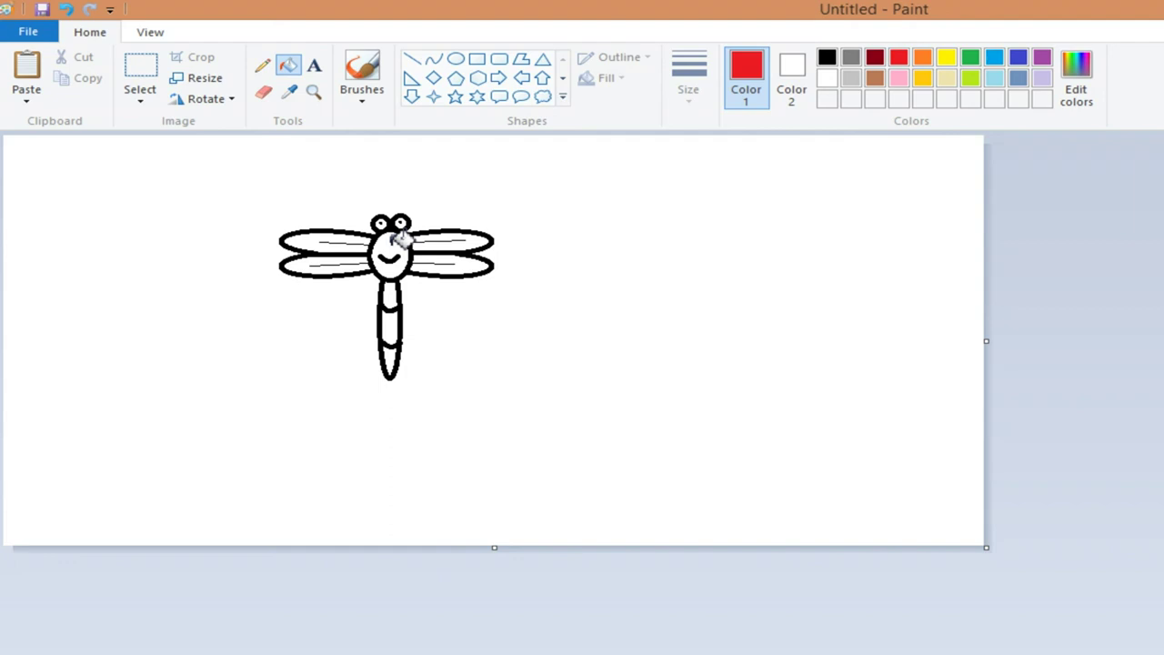
pyautogui.click(875, 78)
pyautogui.click(392, 235)
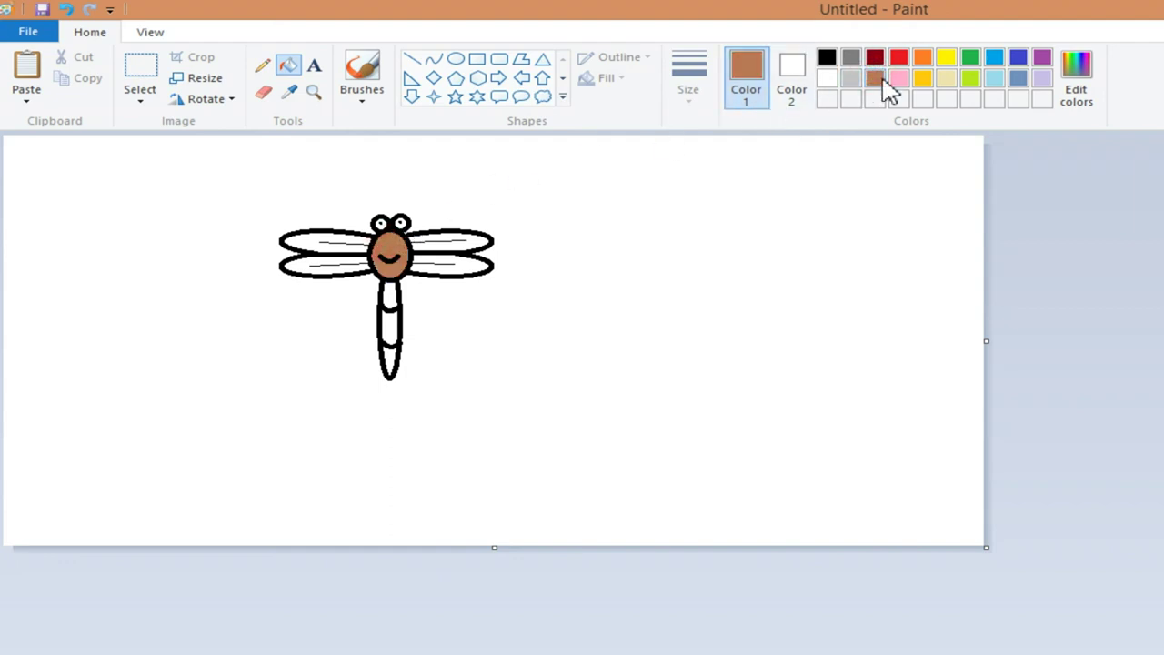
# Fill all four wings with gold
pyautogui.click(924, 79)
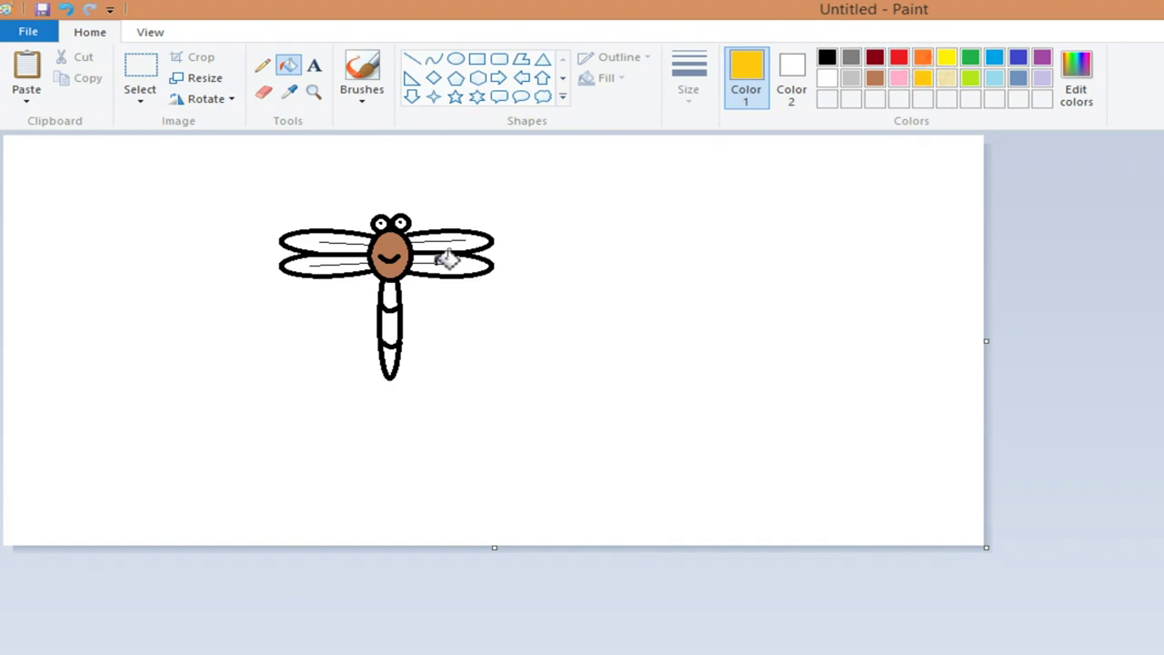
pyautogui.click(452, 244)
pyautogui.click(451, 263)
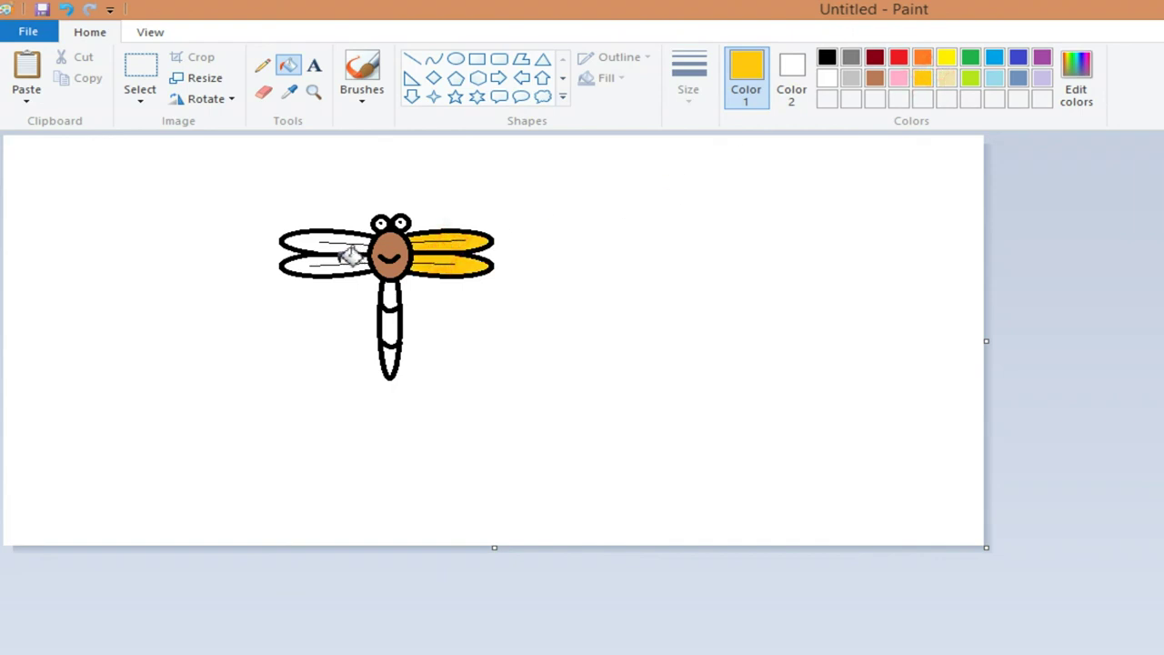
pyautogui.click(345, 264)
pyautogui.click(335, 240)
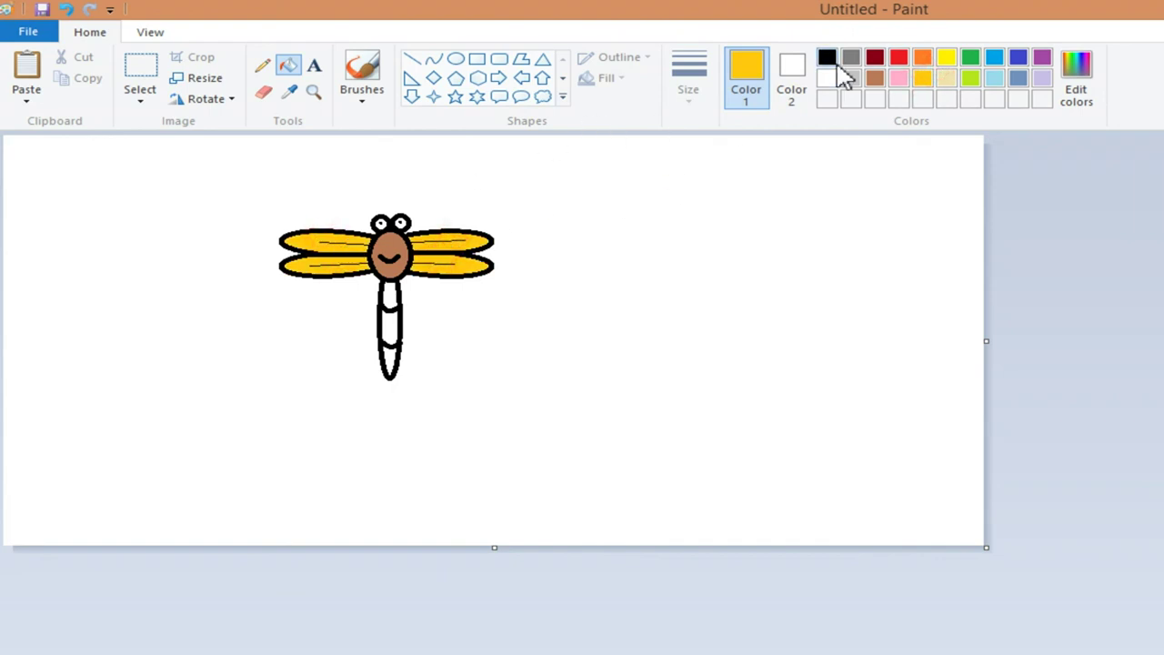
# Fill both eyes with light turquoise
pyautogui.click(996, 78)
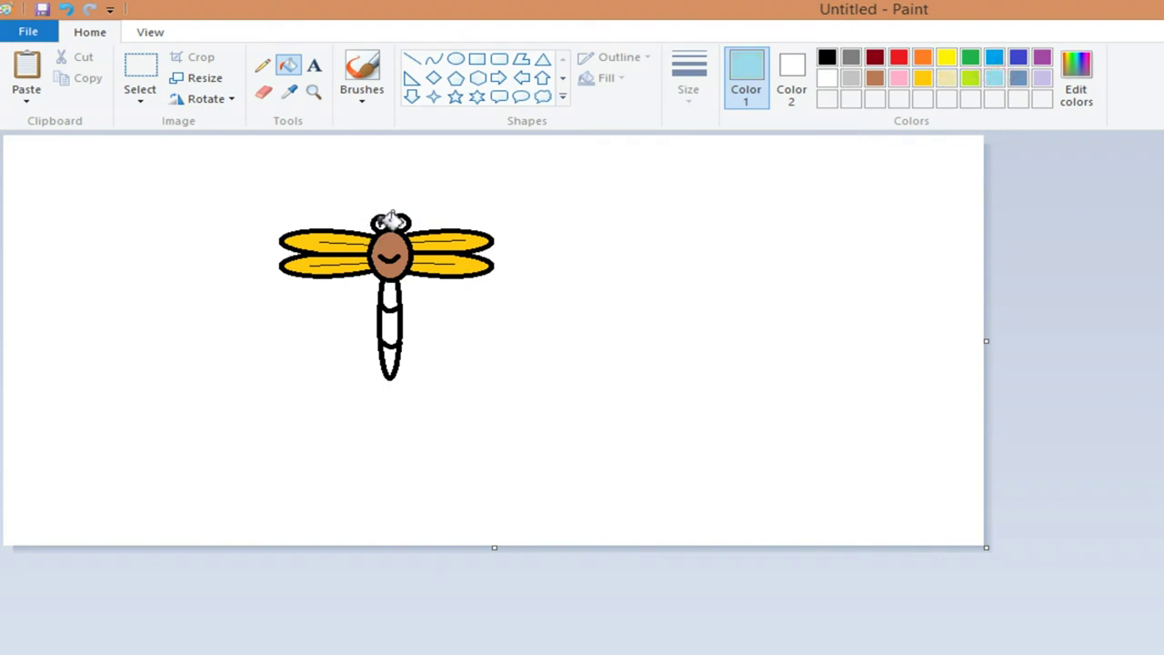
pyautogui.click(381, 223)
pyautogui.click(401, 222)
# Fill the upper and lower body segments with dark red and the middle segment with blue-gray
pyautogui.click(876, 78)
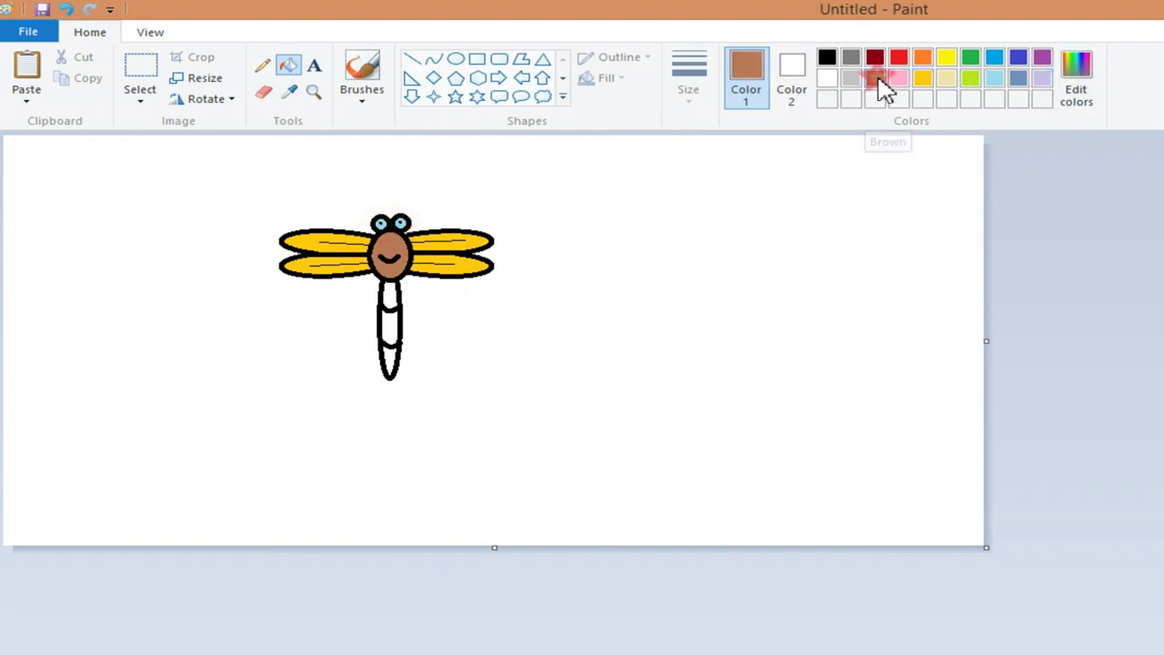
pyautogui.click(875, 58)
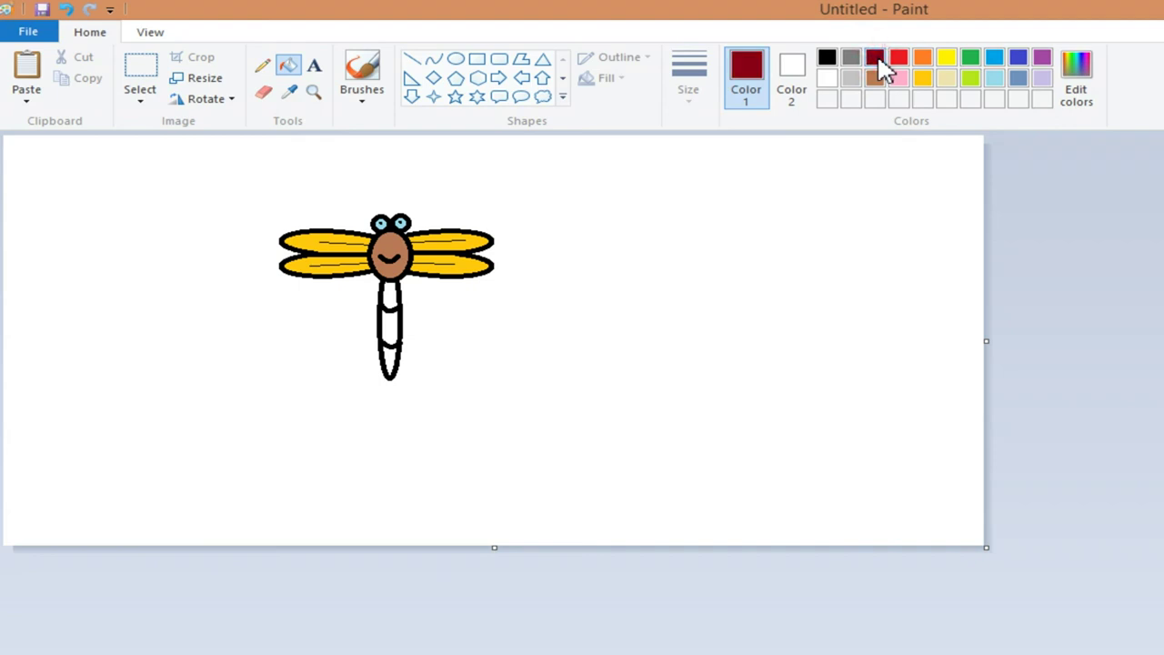
pyautogui.click(392, 293)
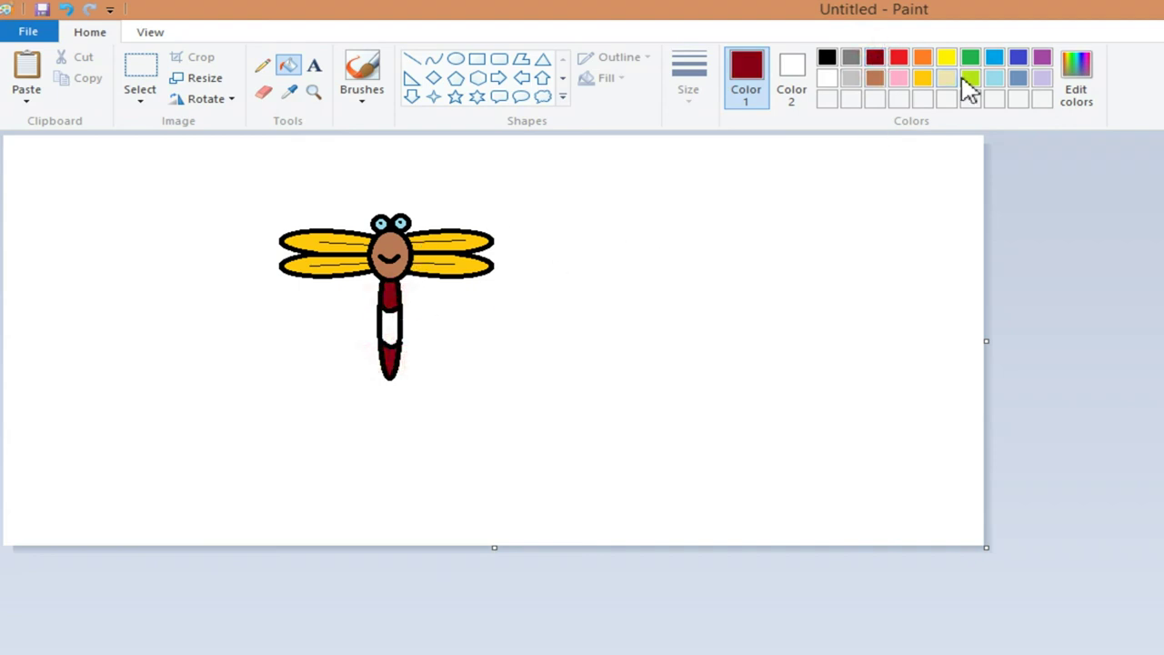
pyautogui.click(1018, 78)
pyautogui.click(397, 327)
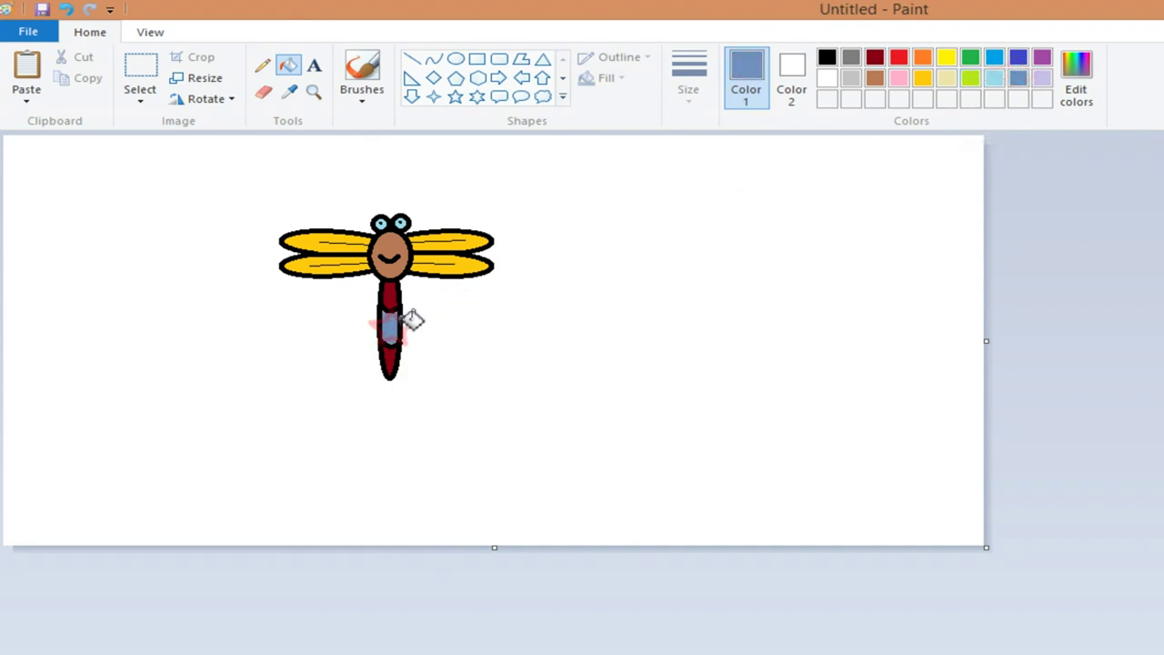